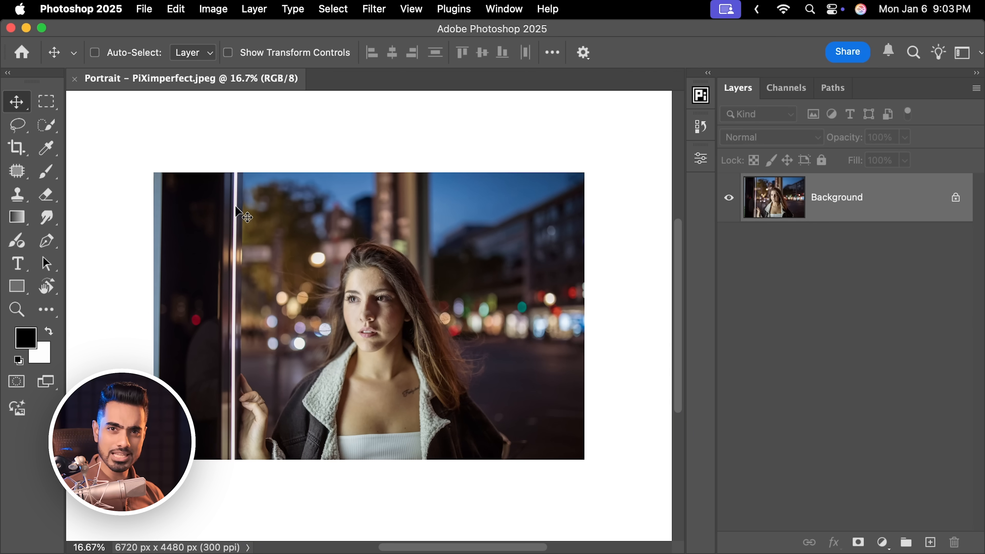
Change the canvas pasteboard colour around the image to dark gray
right_click(631, 141)
left_click(639, 173)
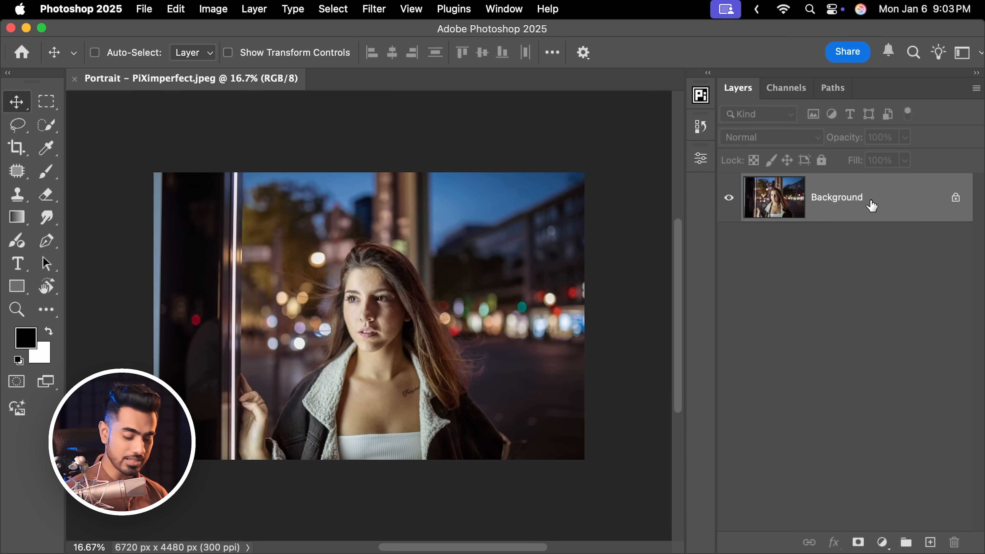
Duplicate the Background layer and convert the copy into a smart object for smart filters
key("super+j")
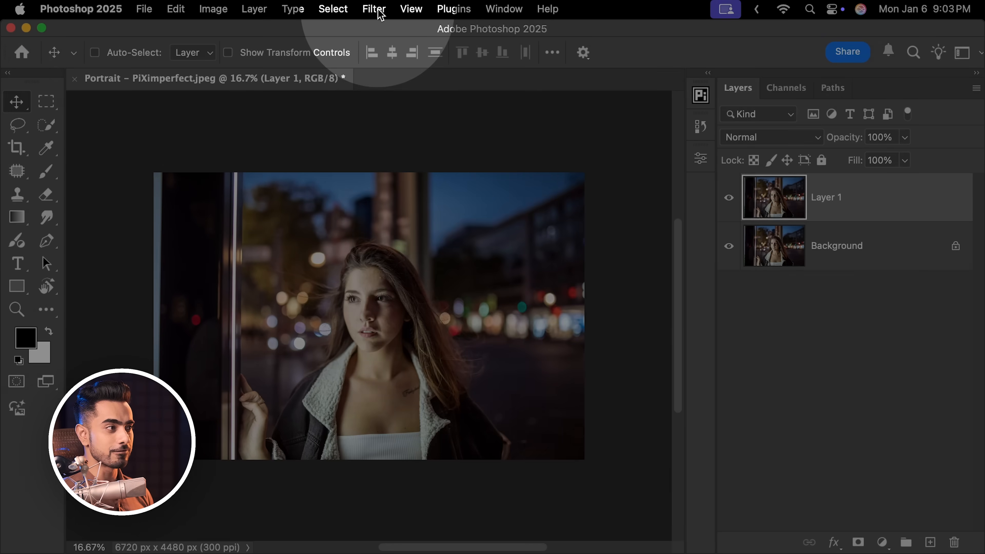
left_click(379, 11)
left_click(402, 104)
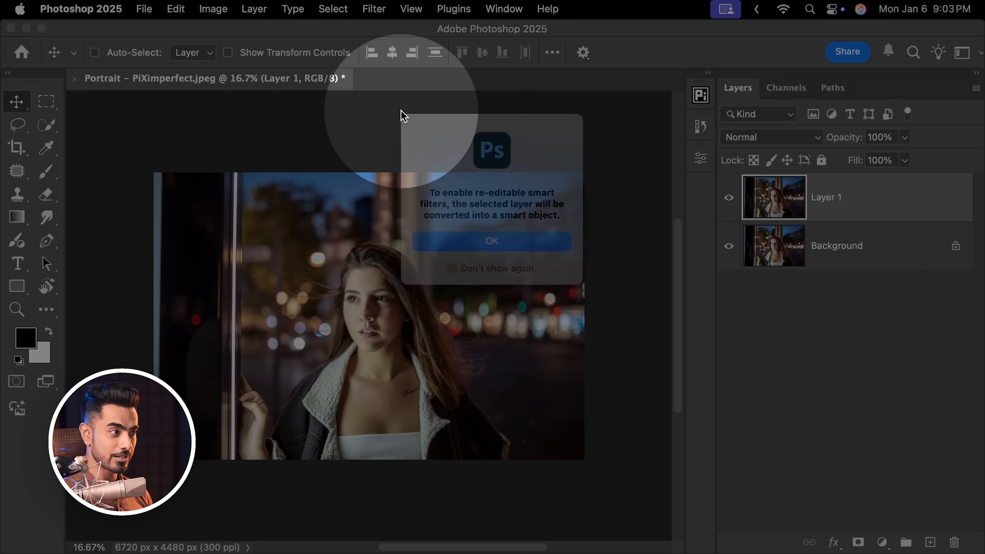
left_click(490, 241)
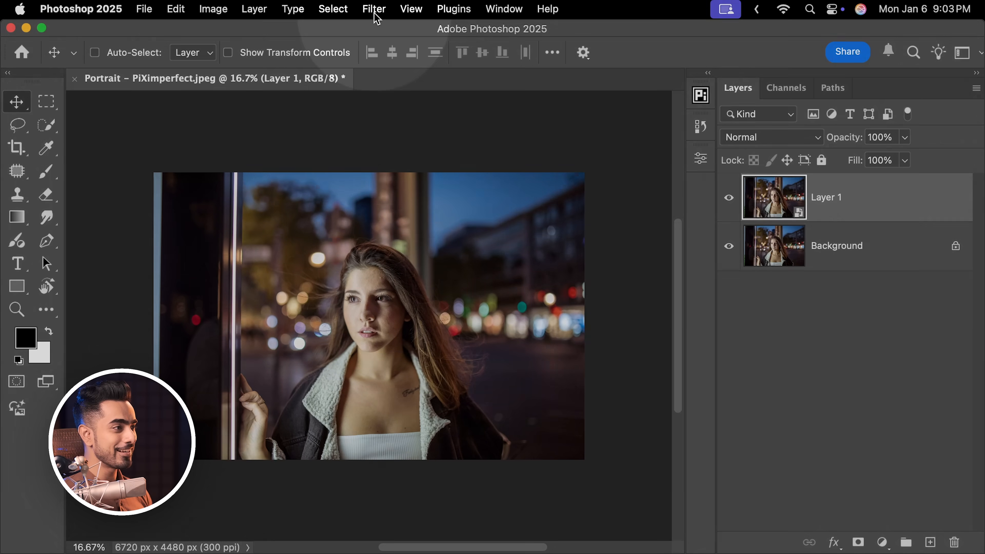
Open the Camera Raw Filter on the layer and expand the Color section
left_click(374, 9)
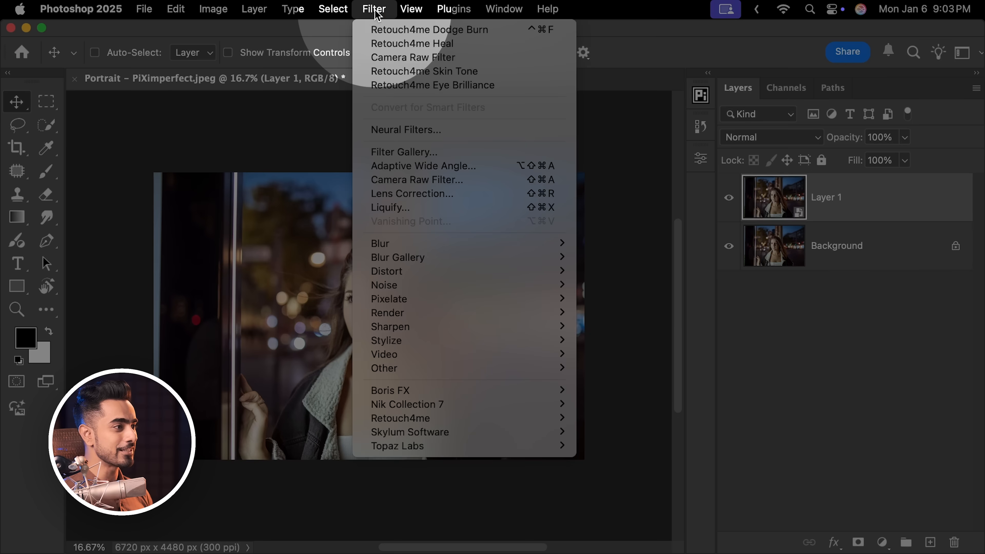
left_click(417, 180)
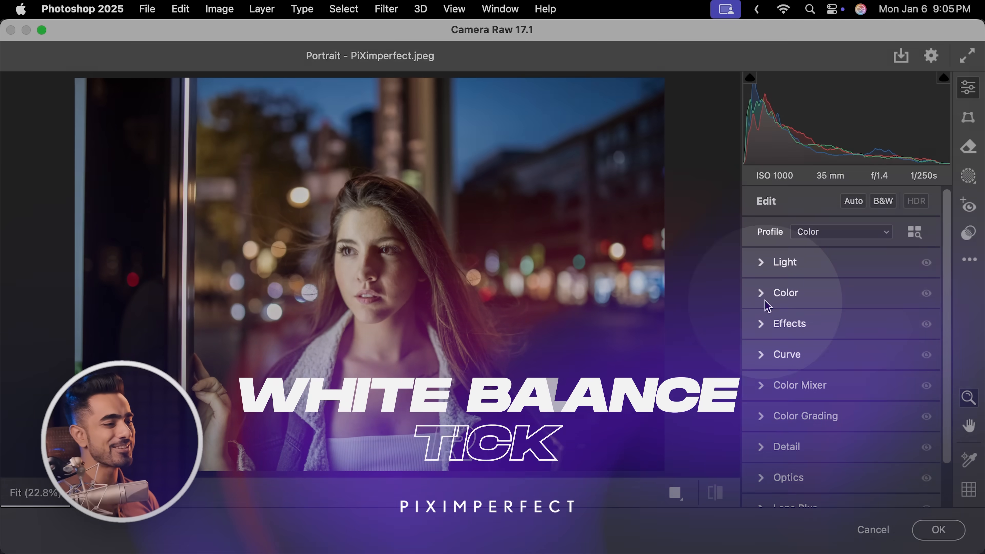
left_click(766, 301)
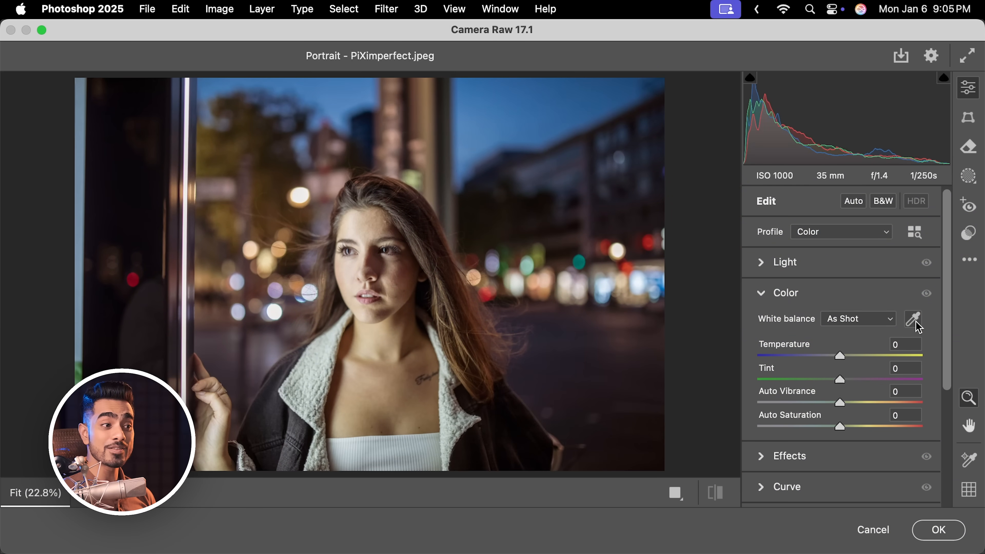
Set the white balance by sampling an area of the woman's white top with the White Balance eyedropper
left_click(913, 320)
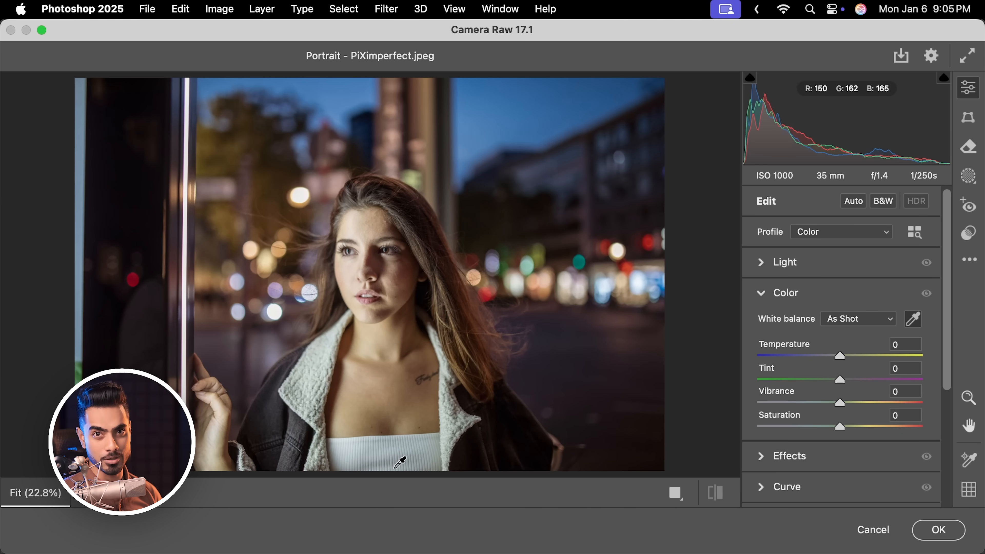
key("super+plus")
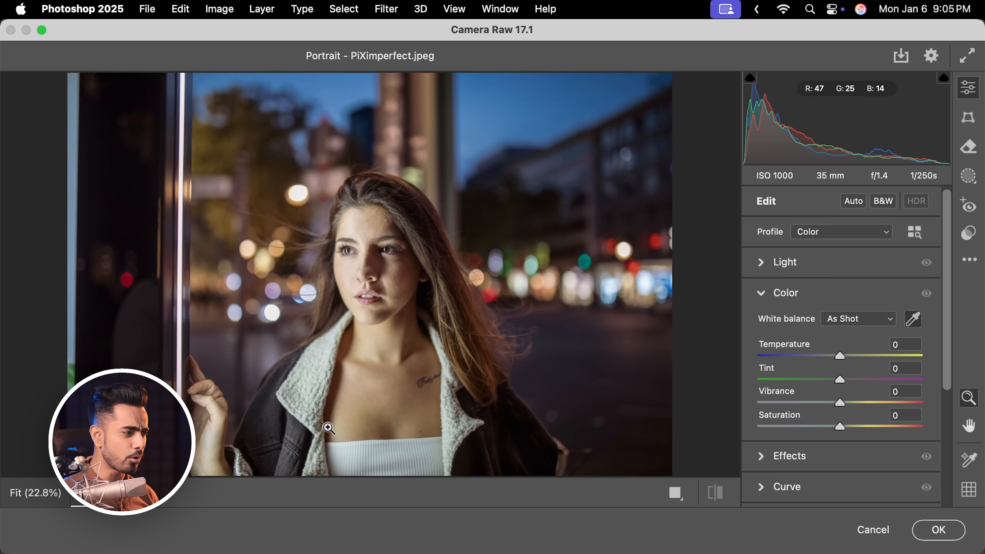
key("space")
left_click_drag(358, 302, 341, 158)
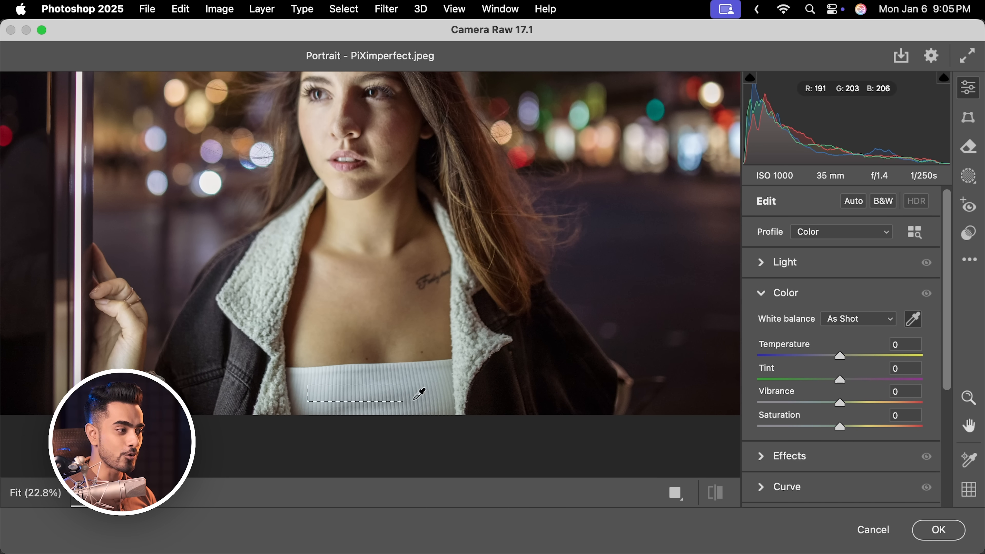
left_click_drag(415, 398, 448, 408)
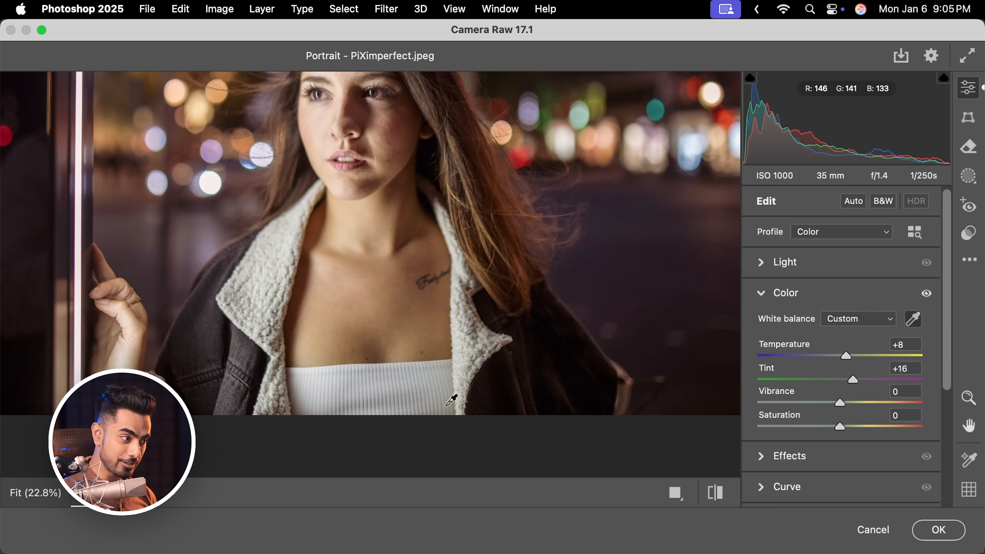
Fit the image in view and undo then redo the white balance to compare before and after
key("super+0")
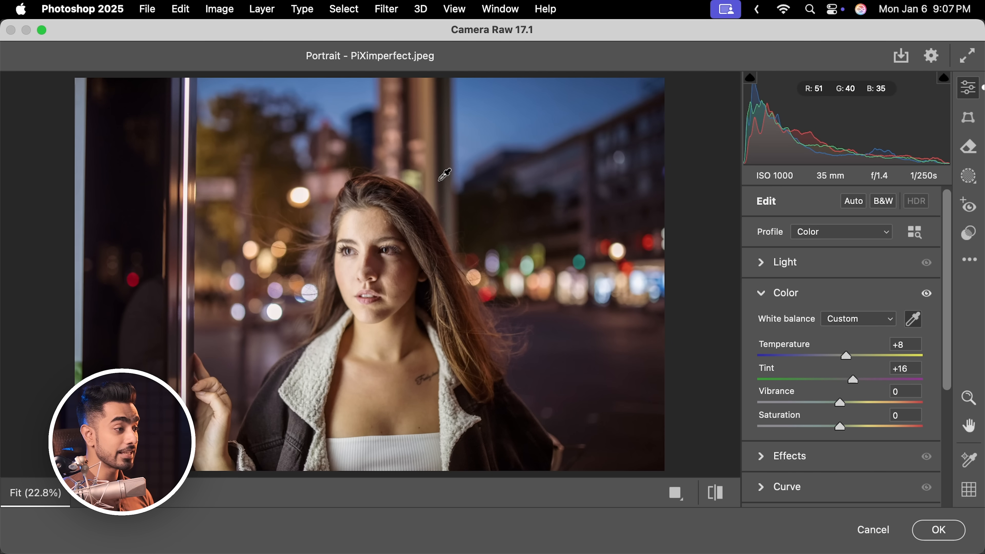
key("super+z")
key("super+shift+z")
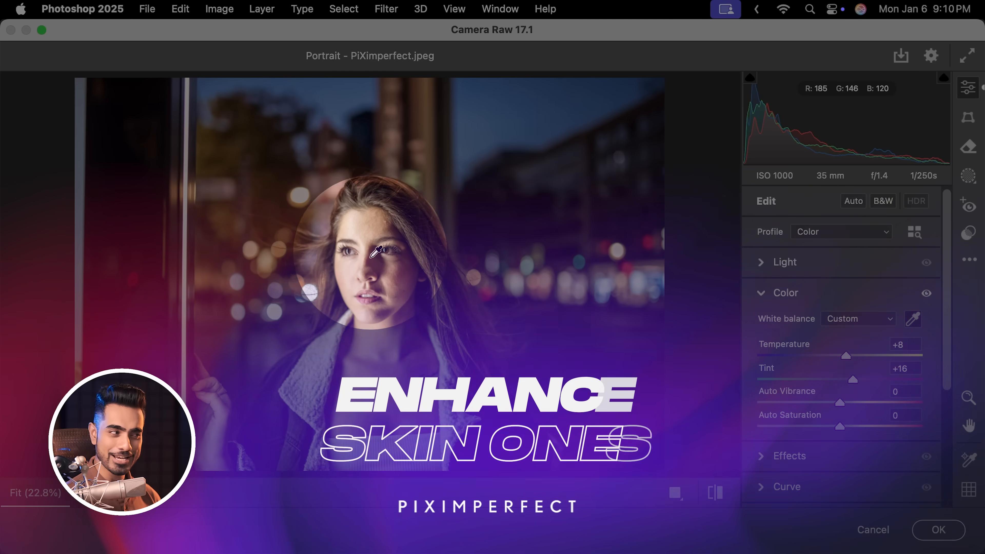
Expand Color Mixer and use the targeted hue adjustment on the skin to set Oranges to -18 and Yellows to -7
scroll(769, 348, "down", 5)
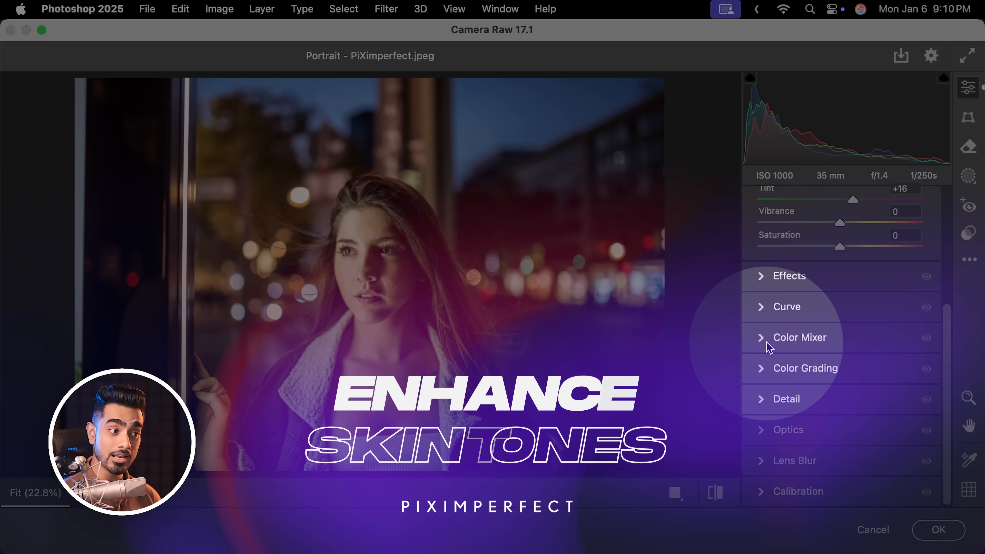
left_click(768, 343)
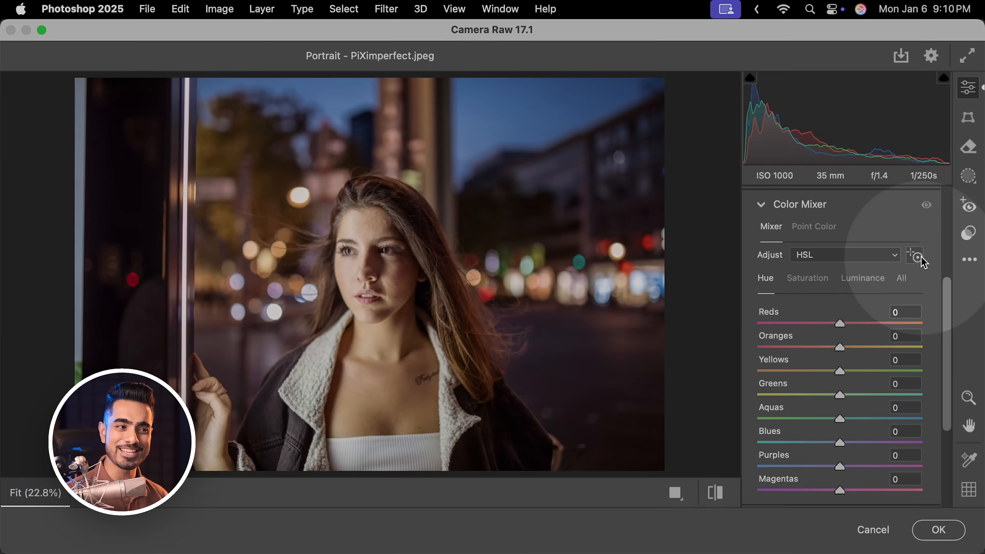
left_click(918, 256)
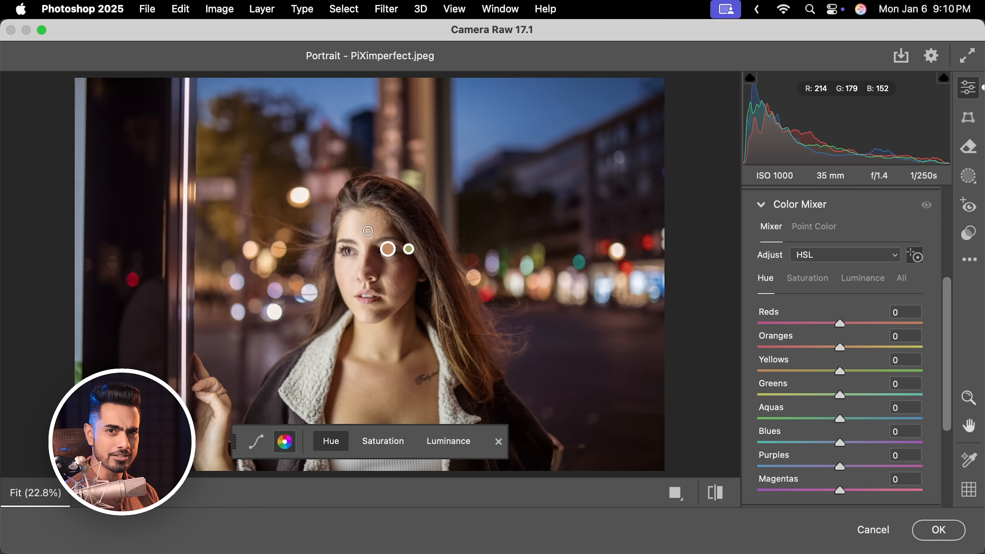
left_click_drag(368, 222, 388, 222)
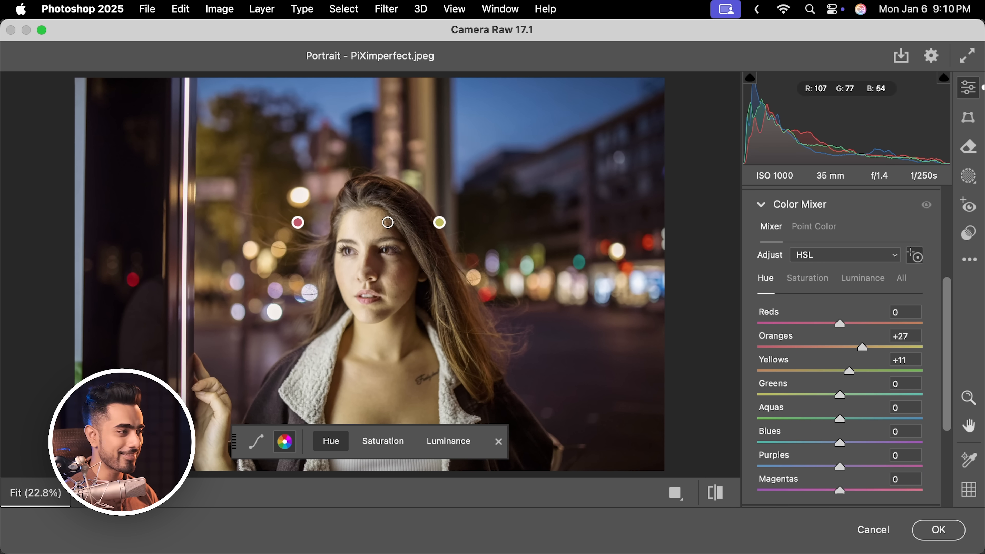
left_click_drag(388, 222, 355, 223)
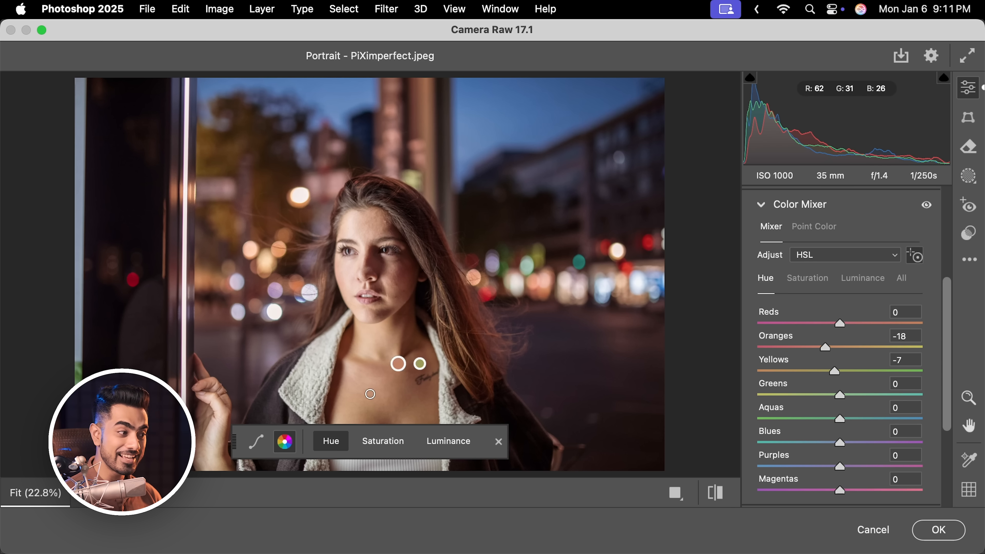
Switch the targeted adjustment to Saturation and drag on the hair to raise Oranges to +18 and Yellows to +6
left_click(383, 442)
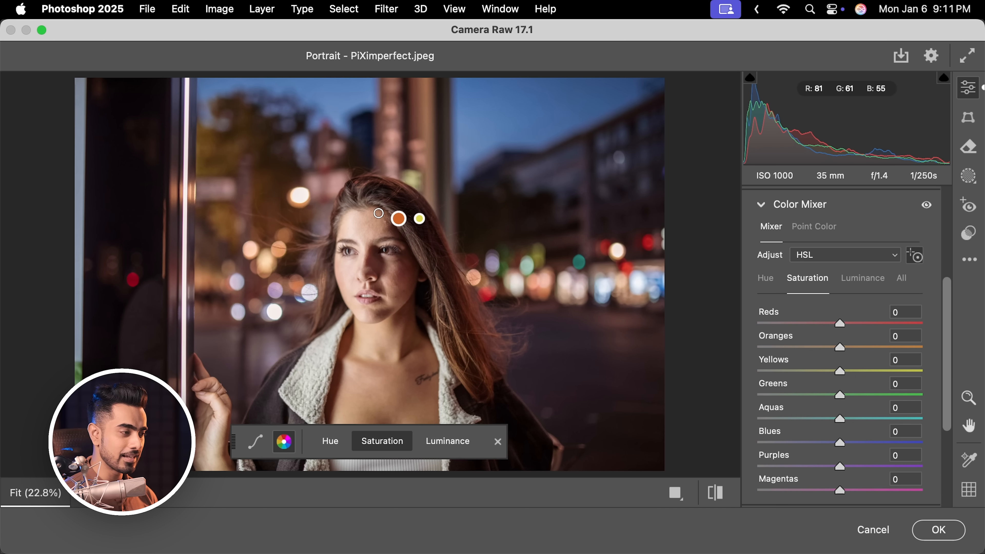
left_click_drag(372, 228, 387, 228)
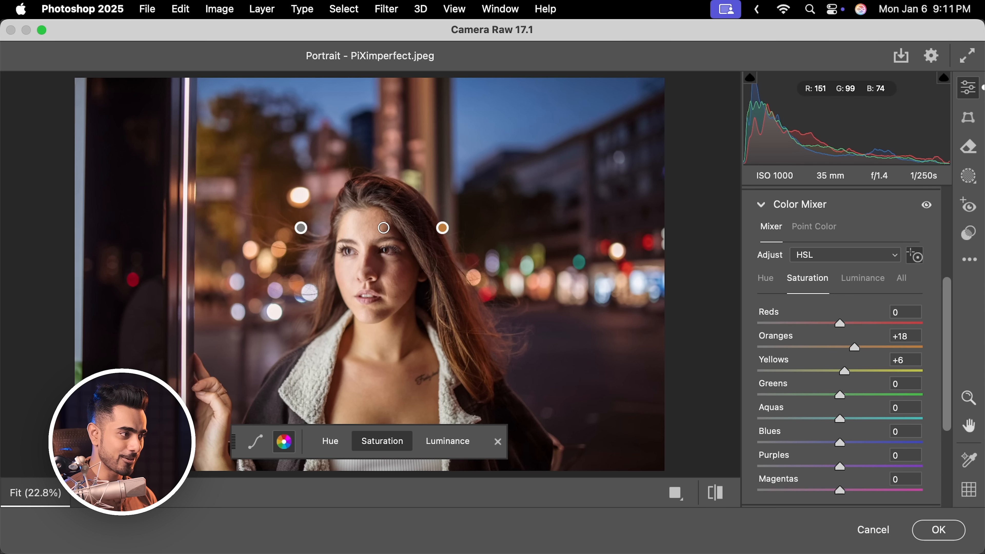
left_click(447, 443)
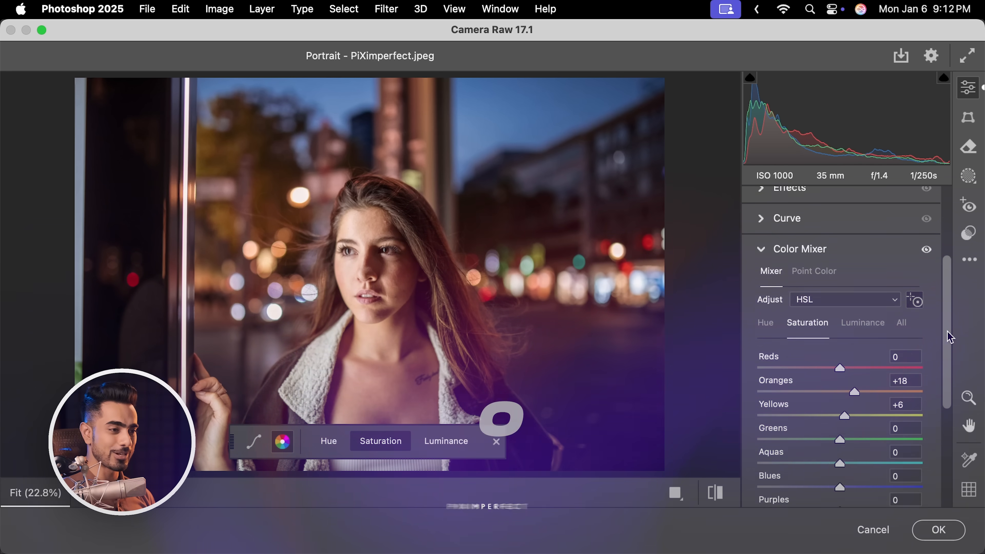
Expand Color Grading, tint the highlights orange at about hue 29 and saturation 42, and warm the midtones slightly
scroll(949, 336, "down", 10)
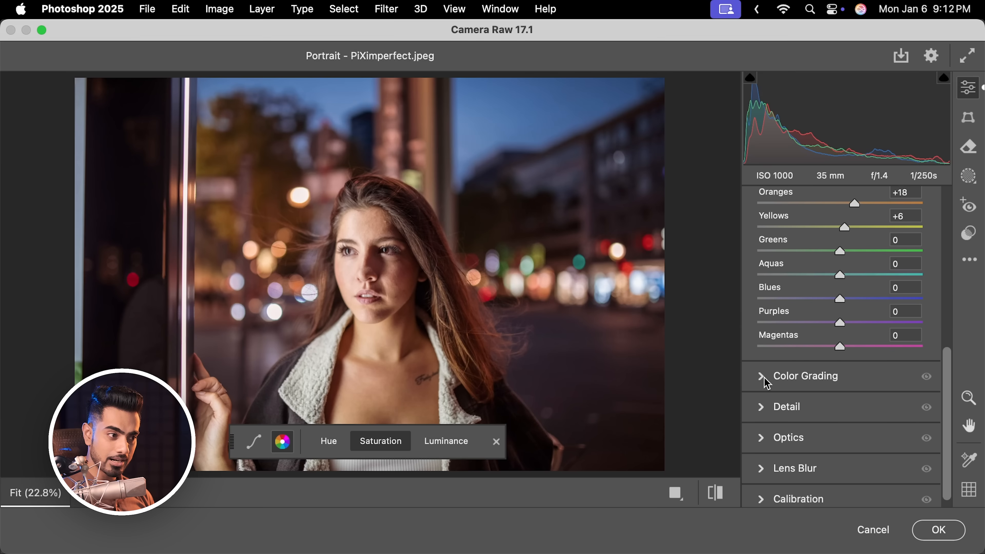
left_click(761, 377)
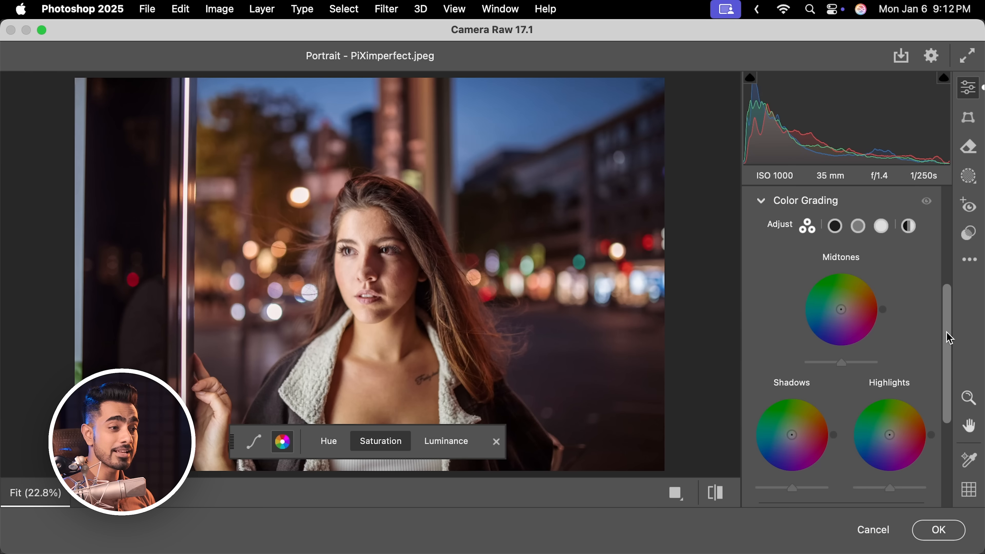
scroll(949, 337, "down", 3)
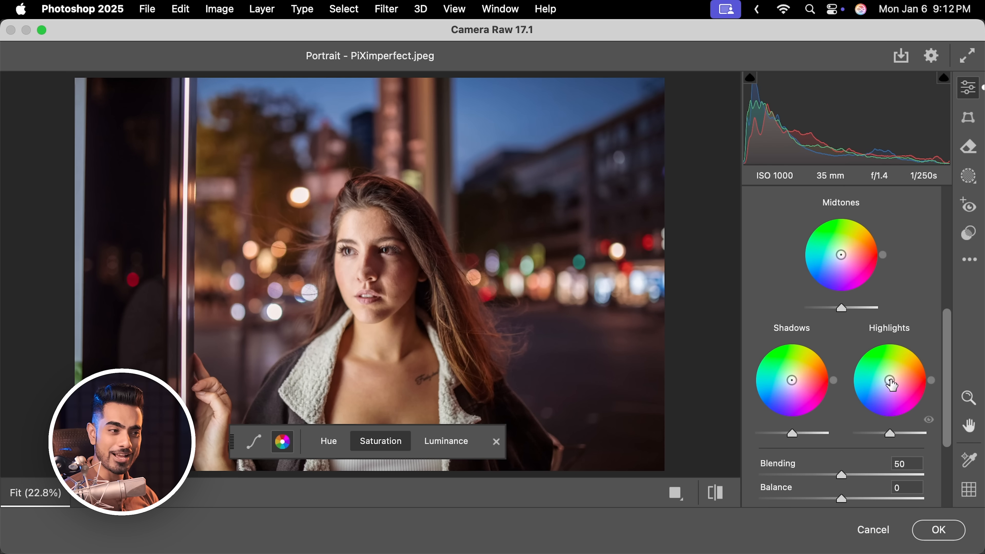
left_click_drag(891, 381, 890, 380)
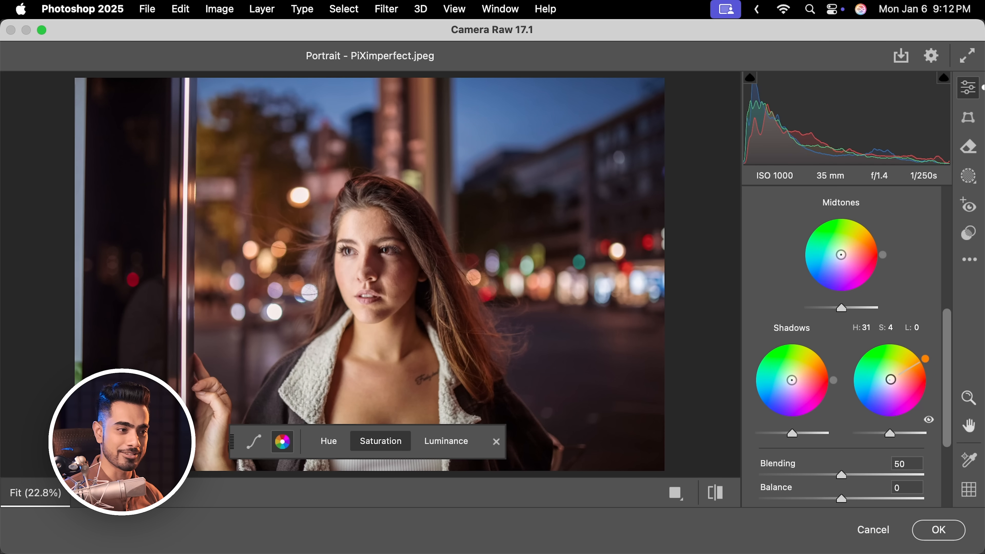
left_click_drag(895, 376, 897, 375)
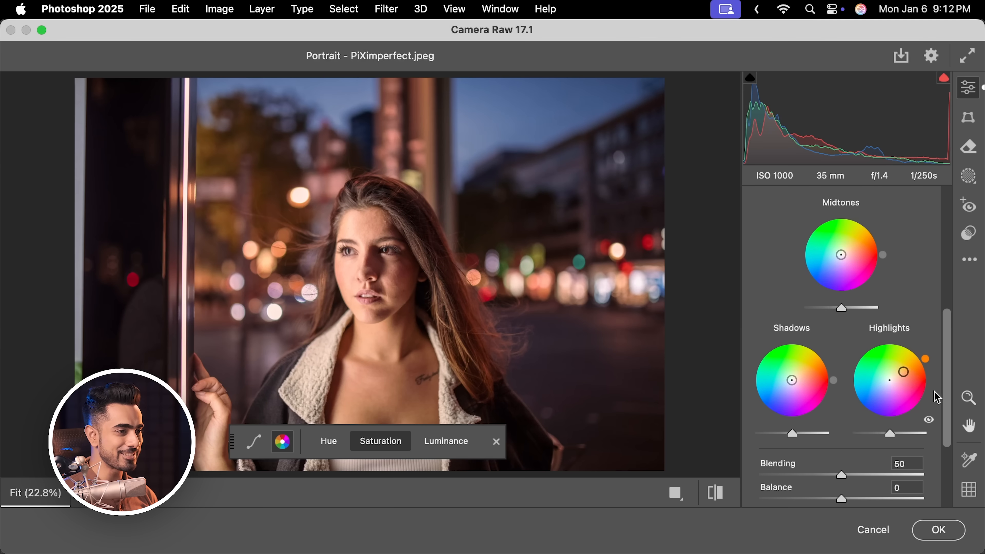
left_click_drag(907, 378, 905, 379)
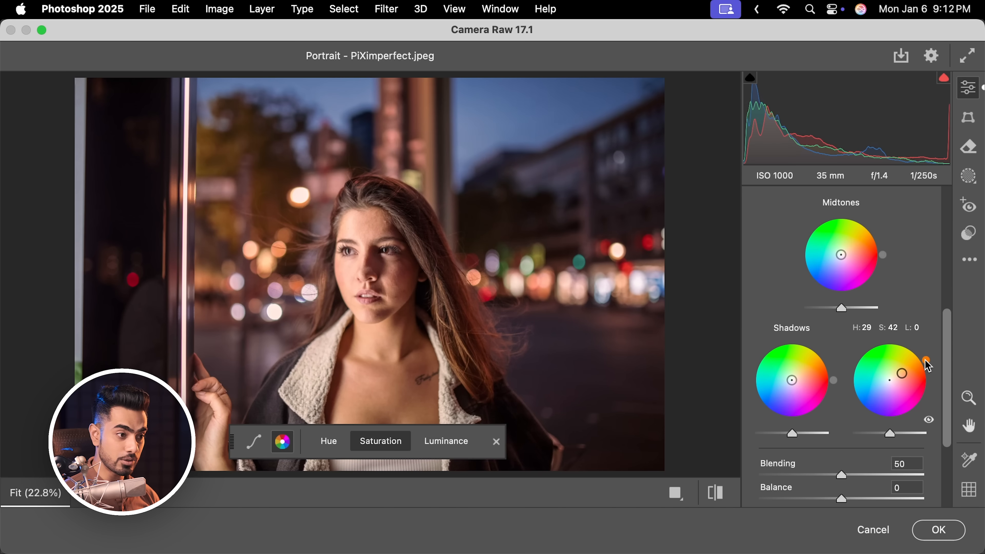
left_click_drag(926, 363, 929, 367)
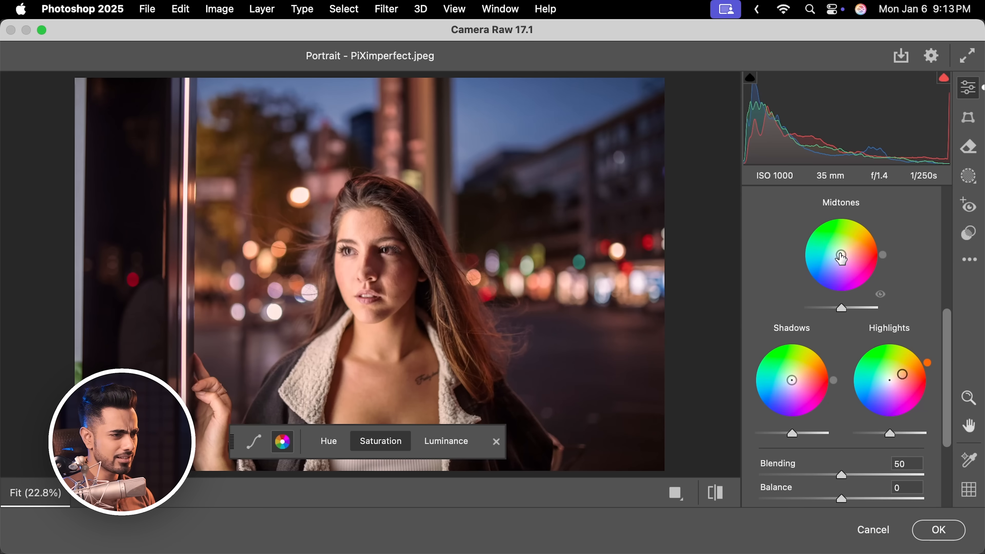
left_click_drag(844, 256, 877, 237)
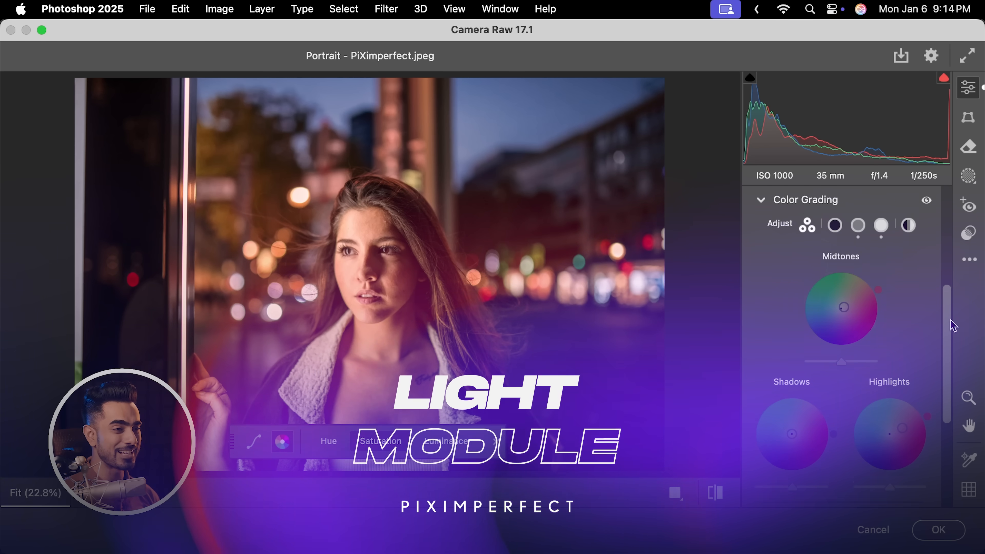
Expand the Light section and set Highlights to -13 and Shadows to +24
left_click_drag(950, 320, 957, 218)
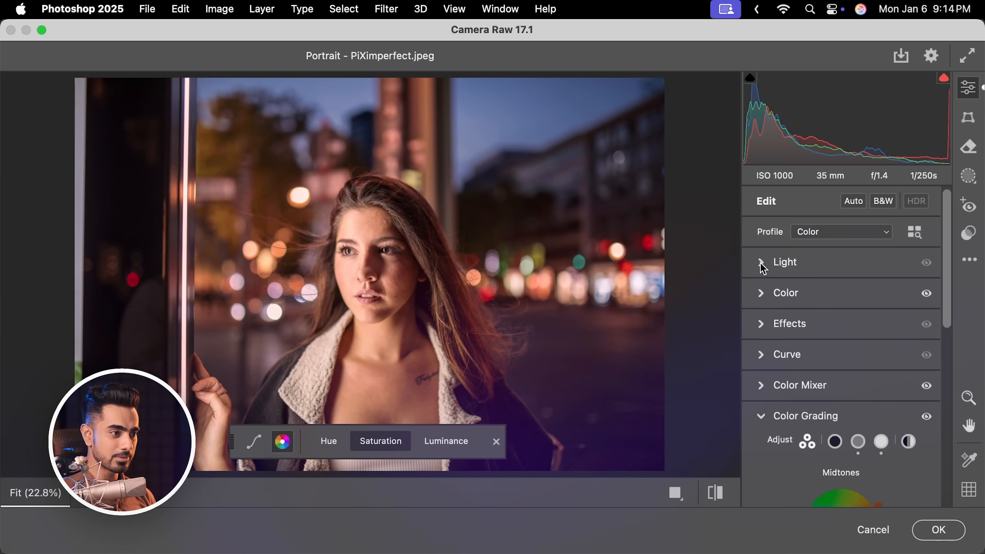
left_click(762, 263)
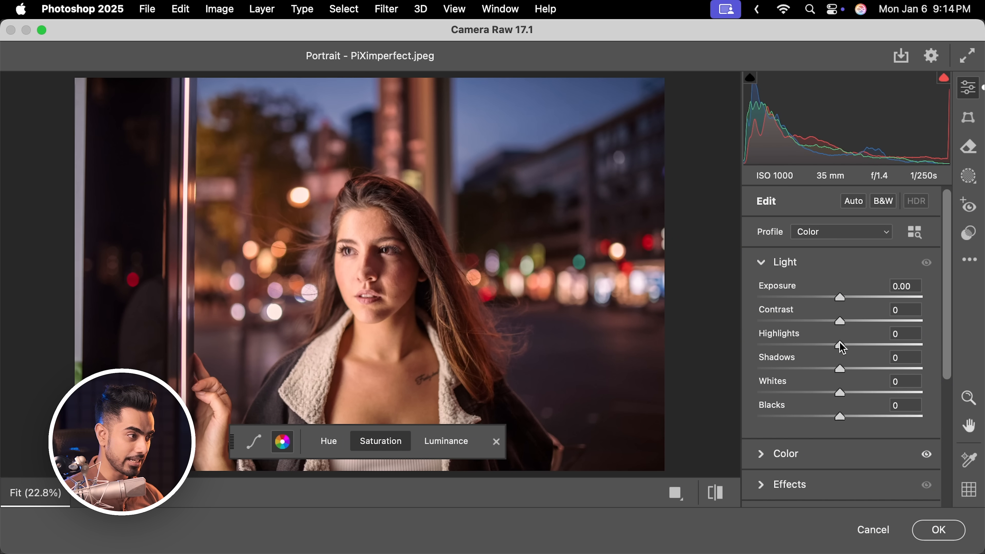
left_click_drag(840, 344, 831, 345)
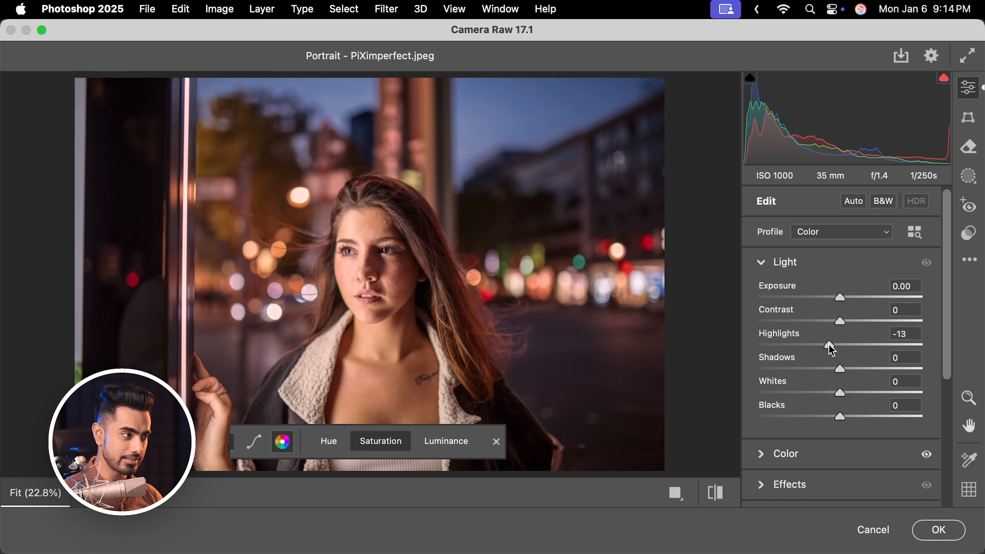
left_click_drag(841, 370, 861, 371)
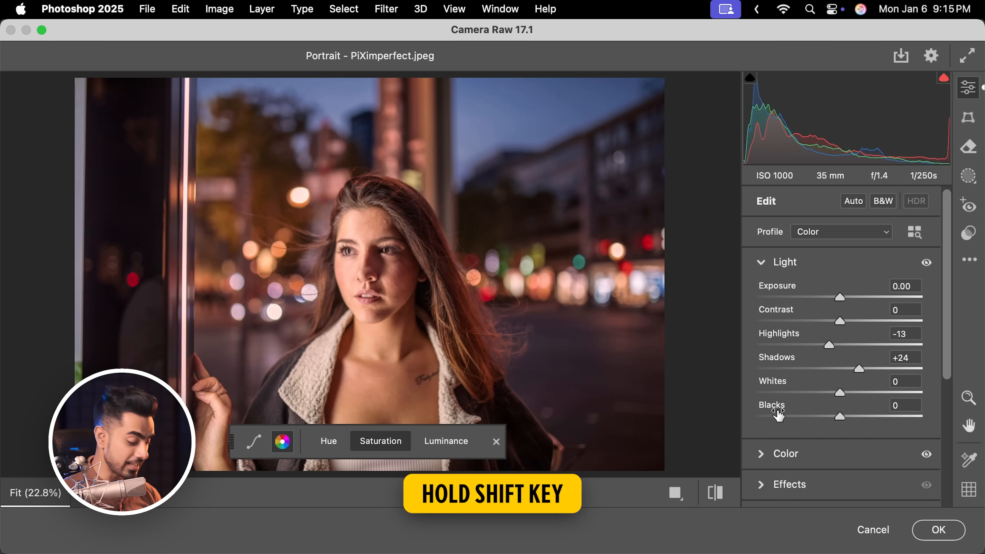
key("shift")
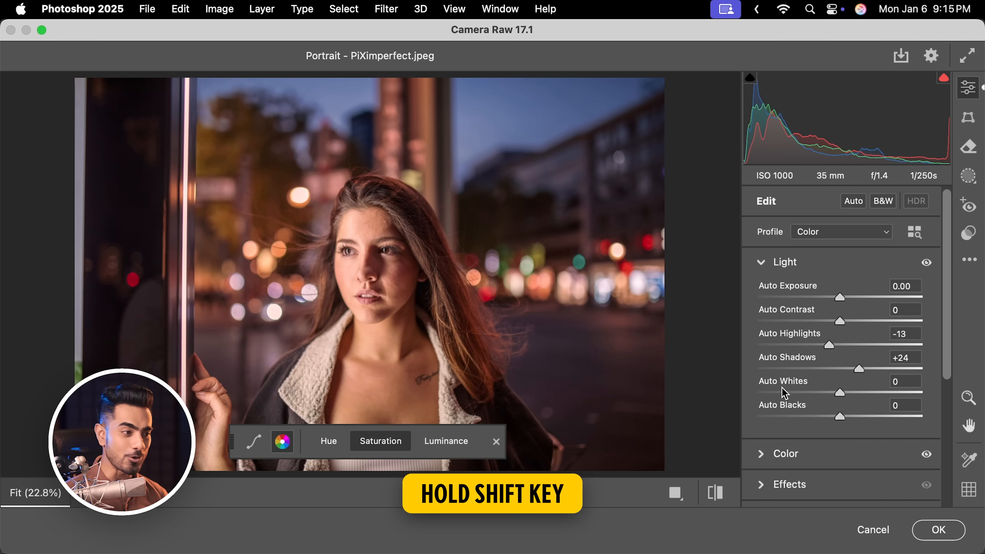
key("shift")
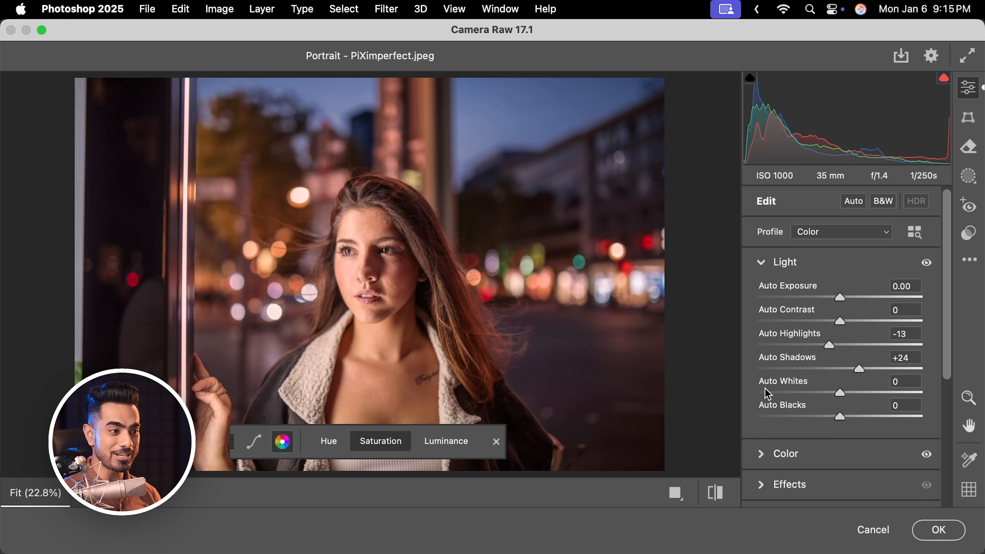
Auto-set the Whites and Blacks in the Light section and dismiss the targeted adjustment toolbar
double_click(787, 377, "shift")
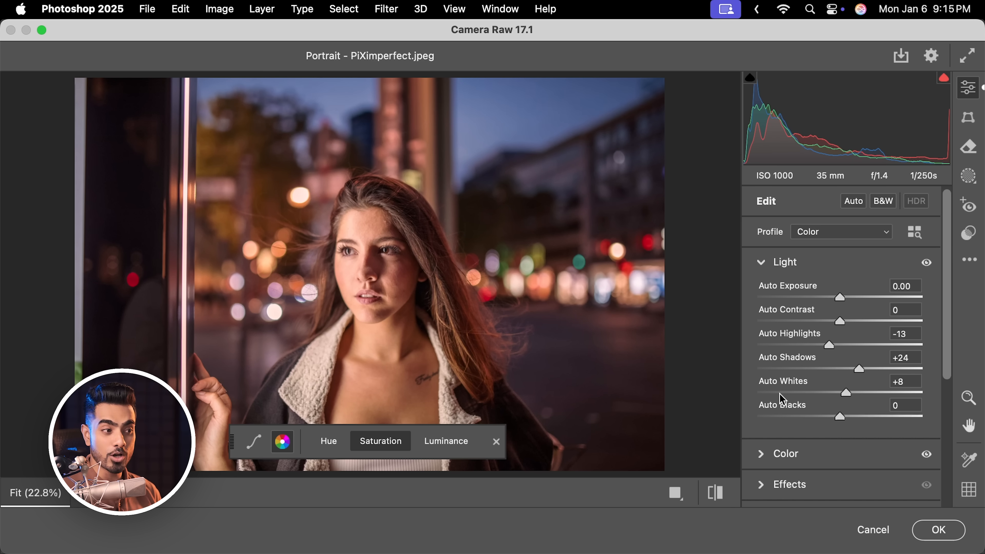
double_click(784, 408, "shift")
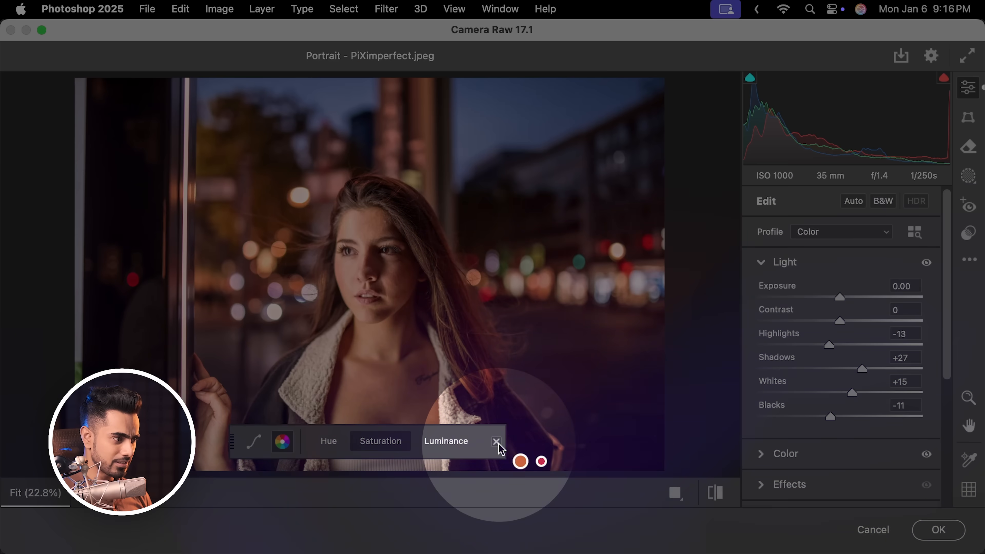
left_click(497, 442)
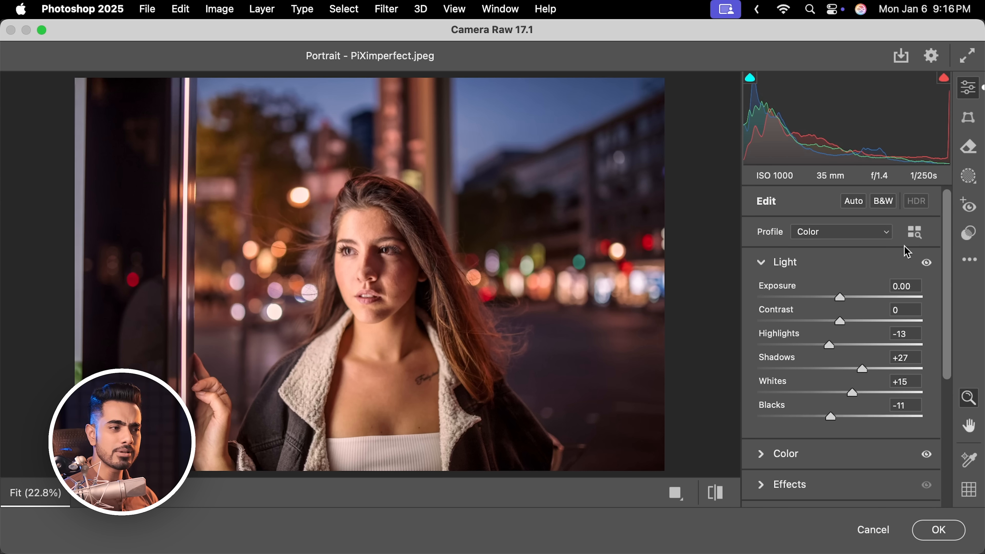
Expand the Color section and try raising Saturation, then reset it to 0
left_click_drag(950, 296, 950, 365)
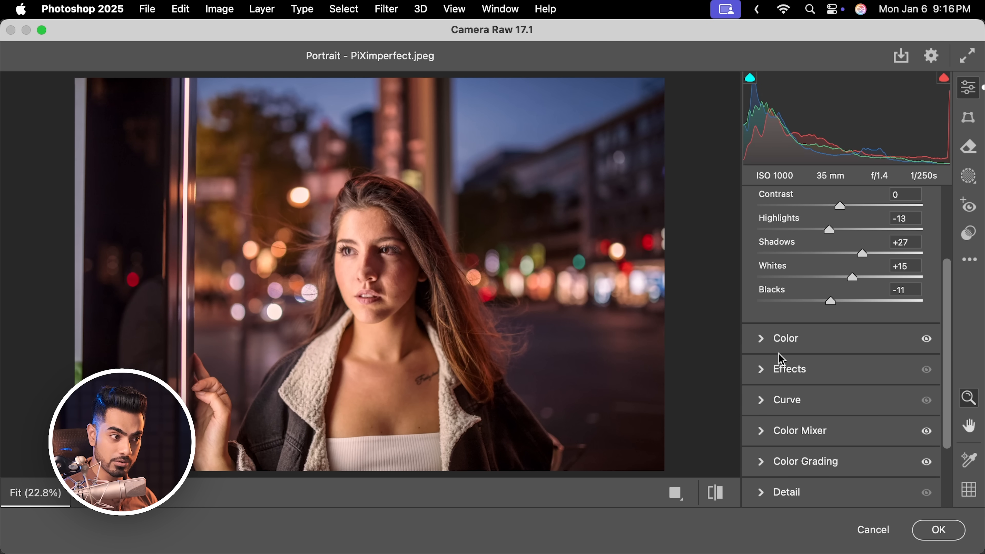
left_click(766, 347)
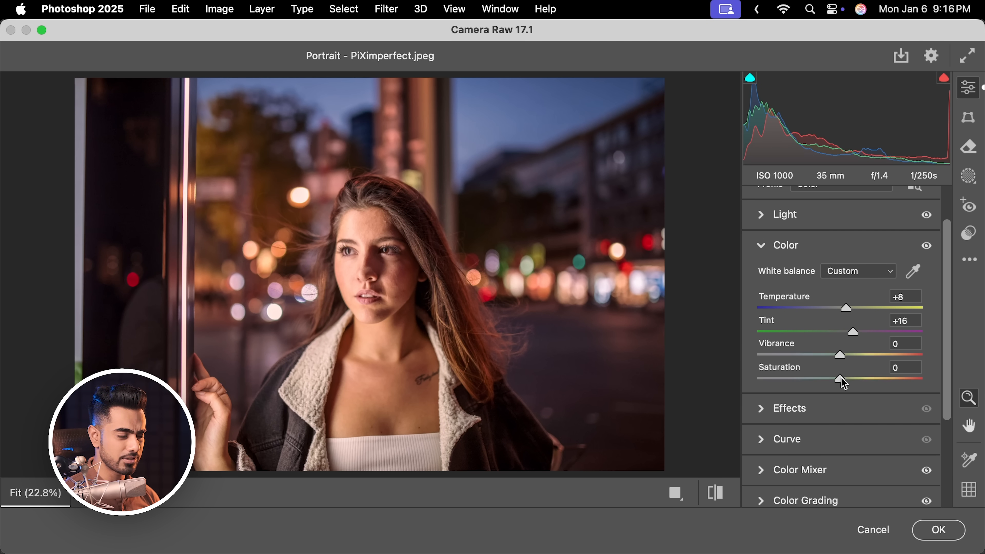
left_click_drag(841, 379, 873, 378)
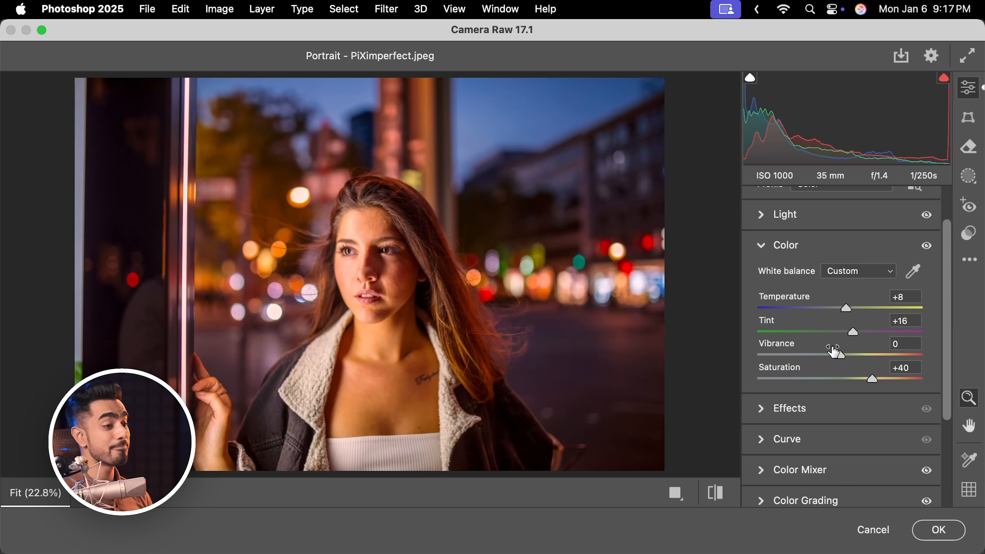
key("shift")
double_click(873, 380)
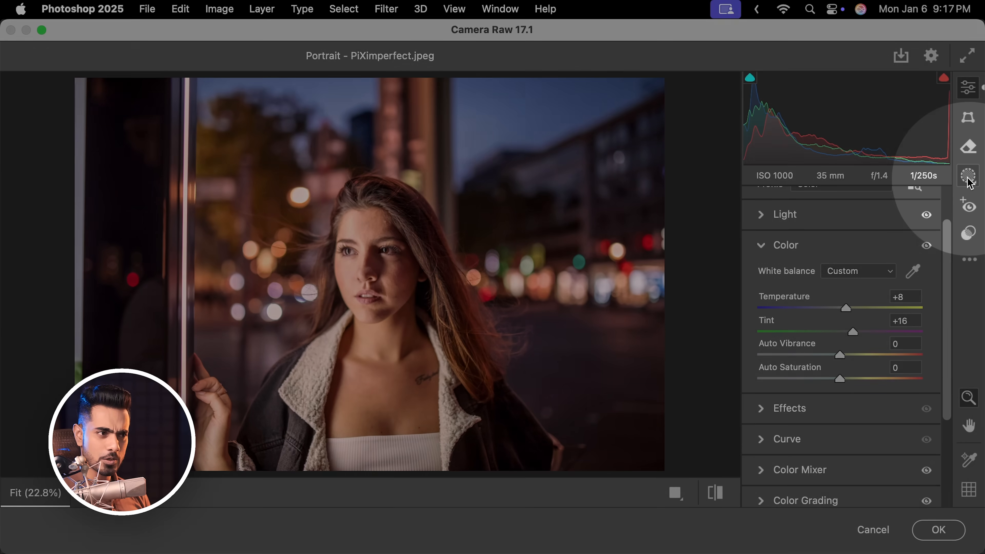
Create a Background mask and set its Temperature to +24 and Tint to +16
left_click(969, 175)
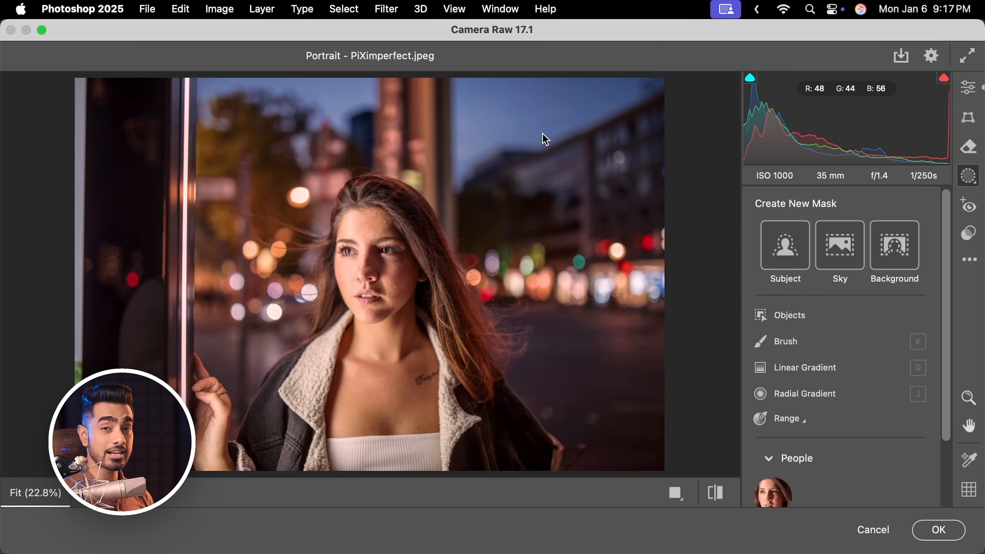
left_click(899, 253)
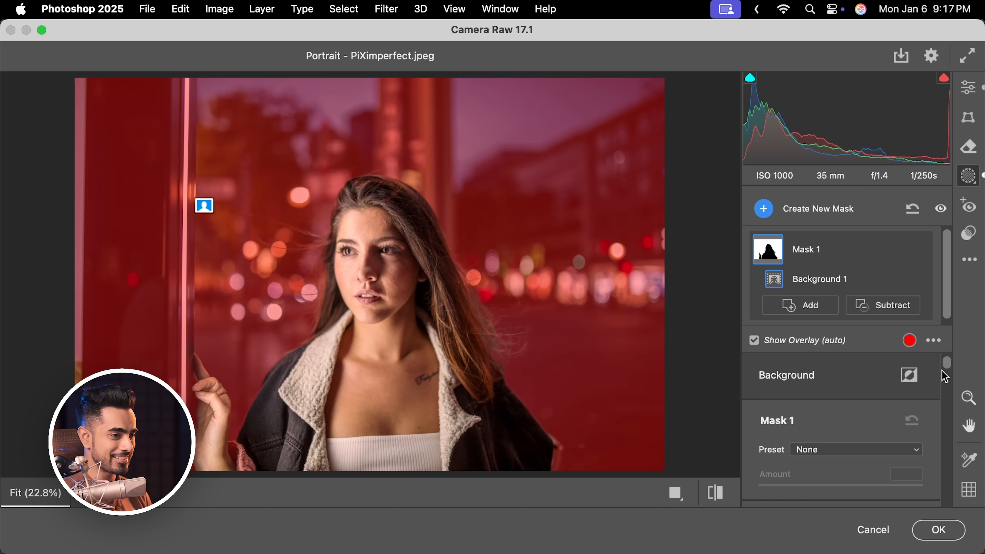
left_click_drag(949, 368, 952, 408)
scroll(946, 396, "up", 5)
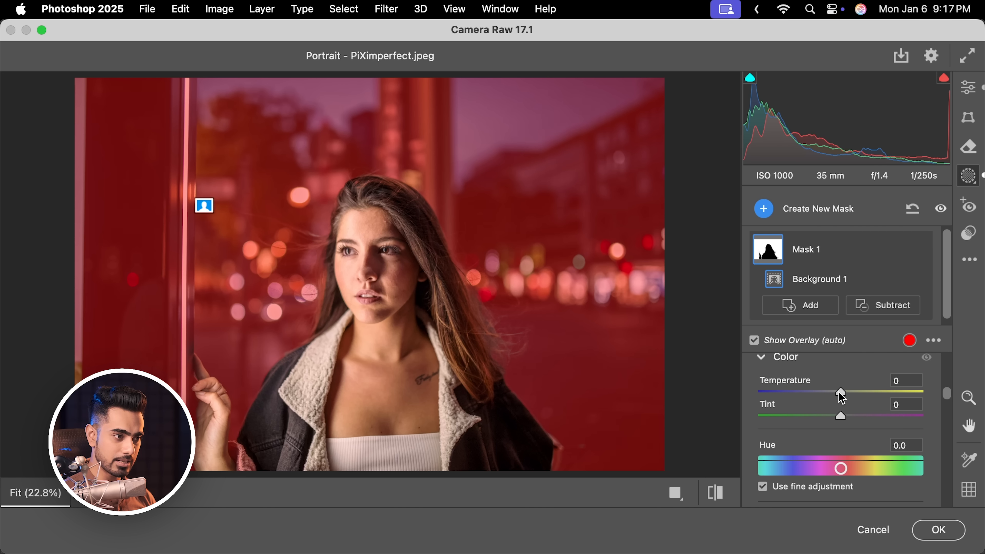
left_click_drag(840, 393, 854, 419)
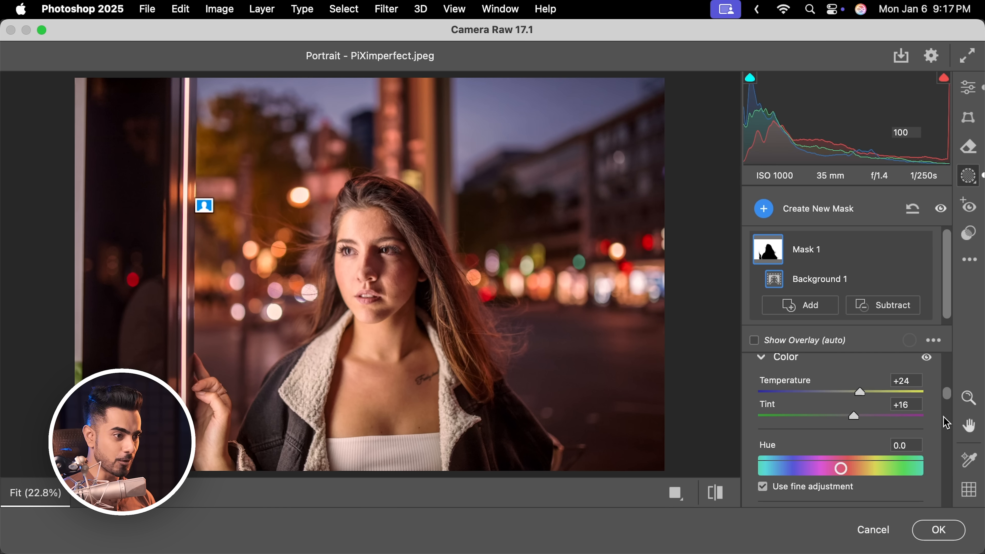
Raise the background mask's Saturation to +52 and tint it with a colour of hue 288, saturation 18
left_click_drag(947, 402, 949, 410)
left_click_drag(842, 393, 884, 393)
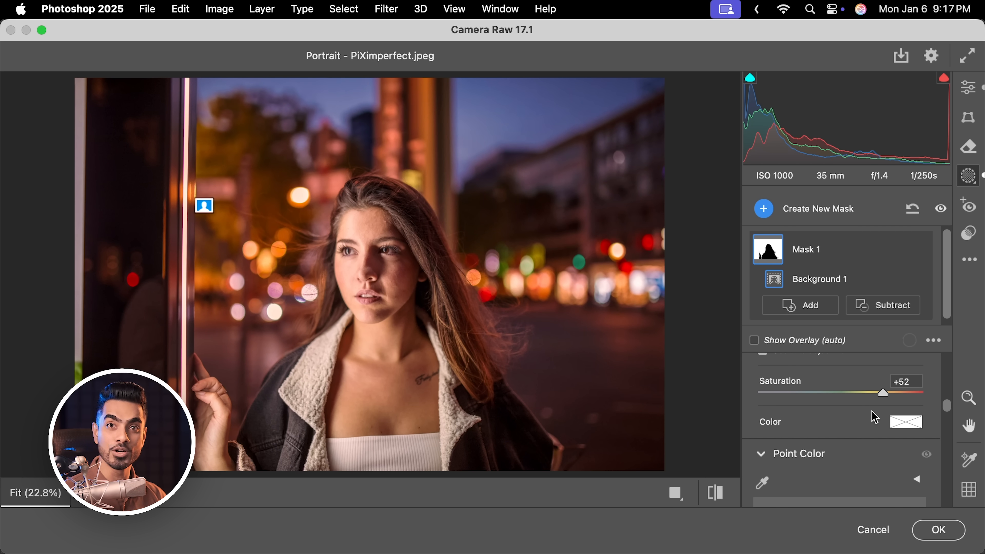
key("alt")
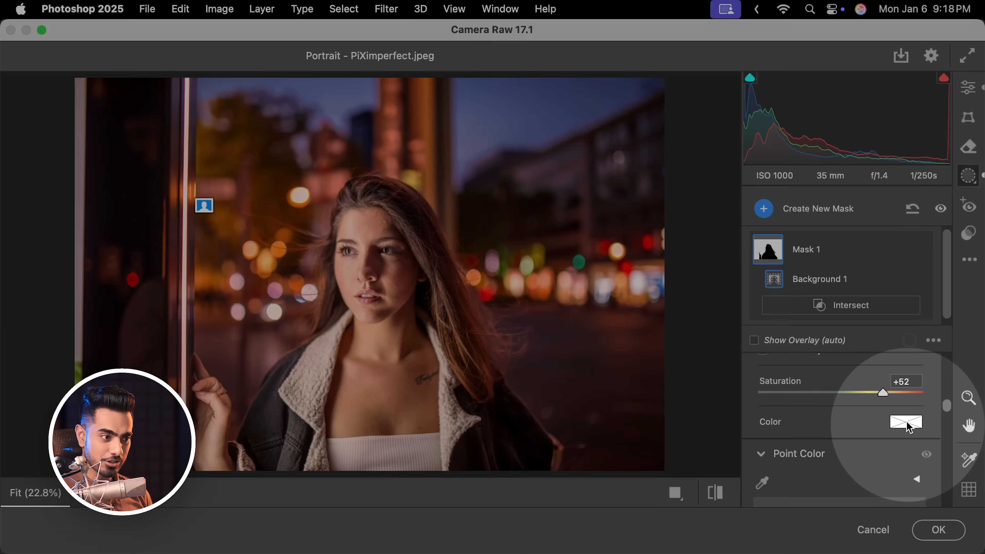
left_click(908, 427)
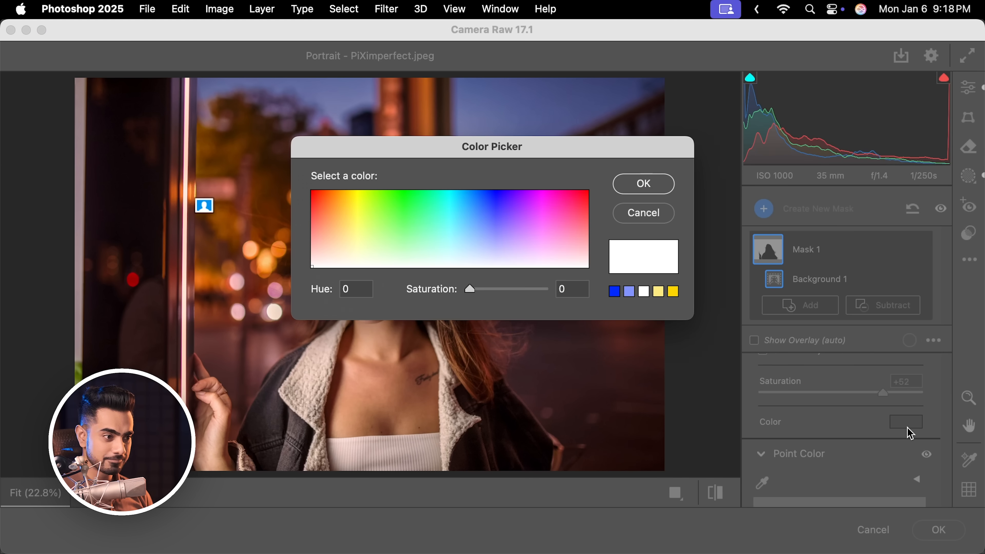
left_click_drag(537, 146, 811, 159)
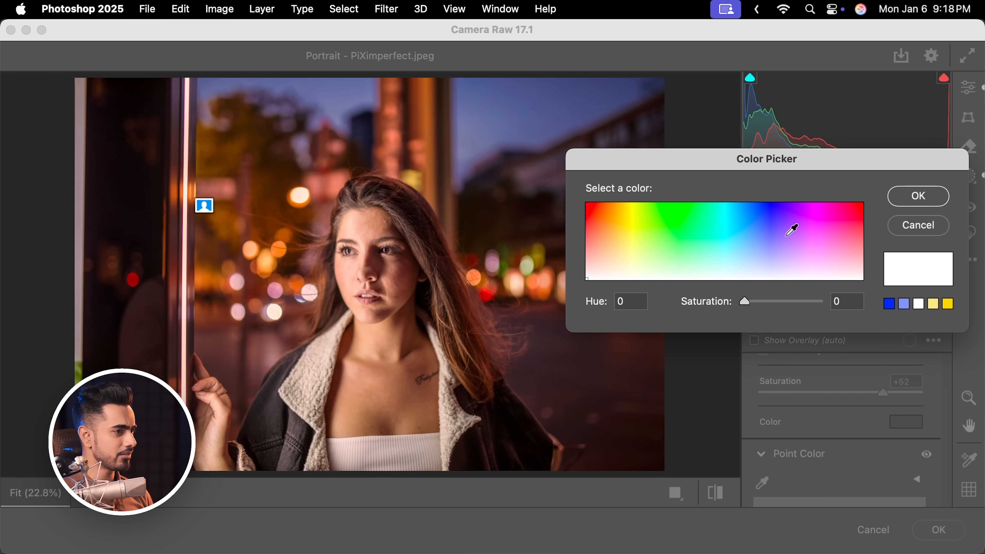
left_click(712, 235)
left_click(770, 227)
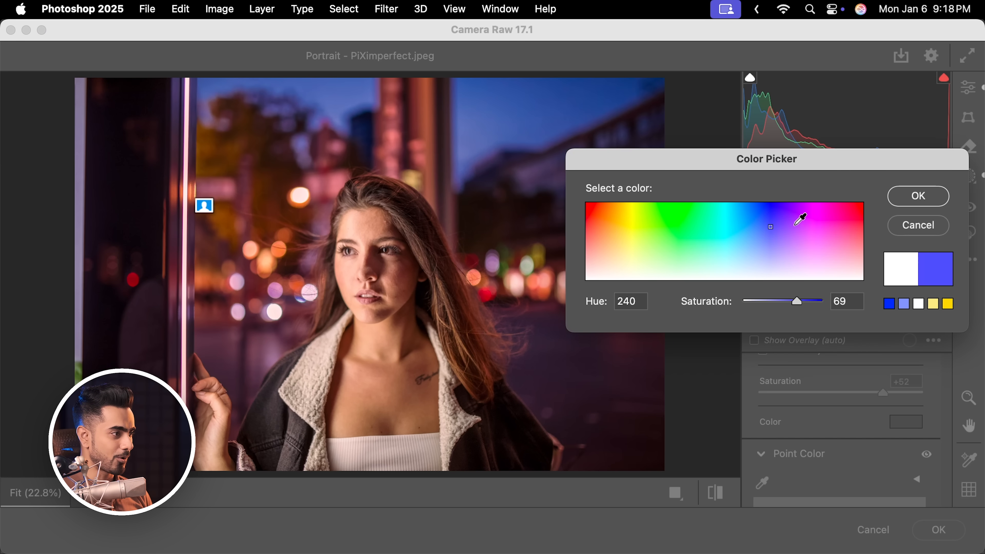
mouse_move(810, 235)
left_mouse_down()
mouse_move(808, 244)
mouse_move(818, 225)
mouse_move(810, 235)
left_mouse_up()
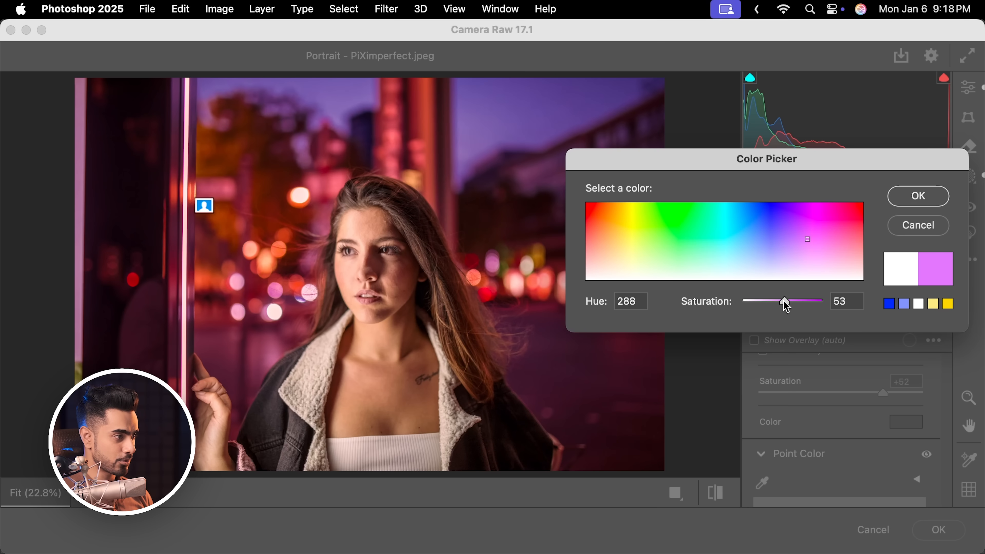
mouse_move(785, 301)
left_mouse_down()
mouse_move(745, 303)
mouse_move(771, 309)
mouse_move(761, 309)
left_mouse_up()
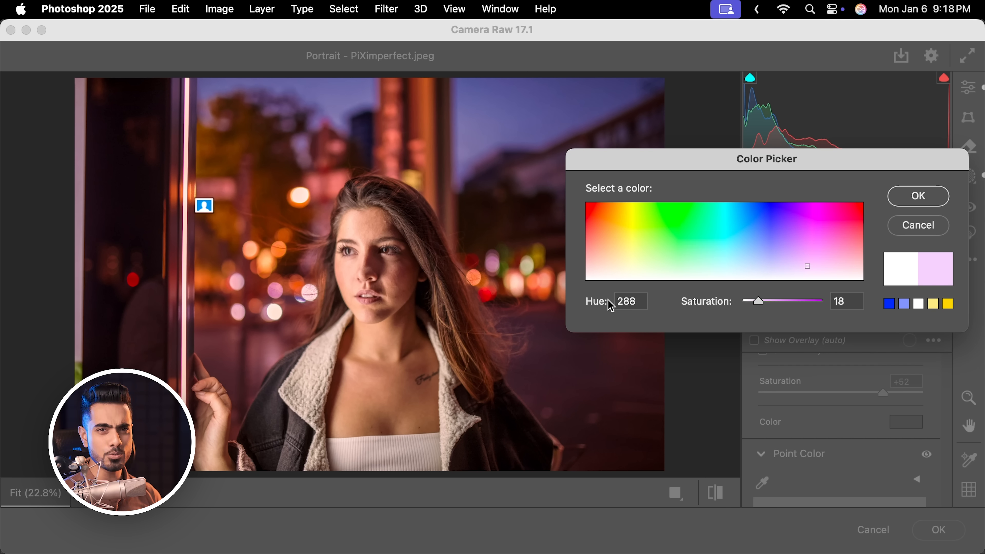
left_click(920, 198)
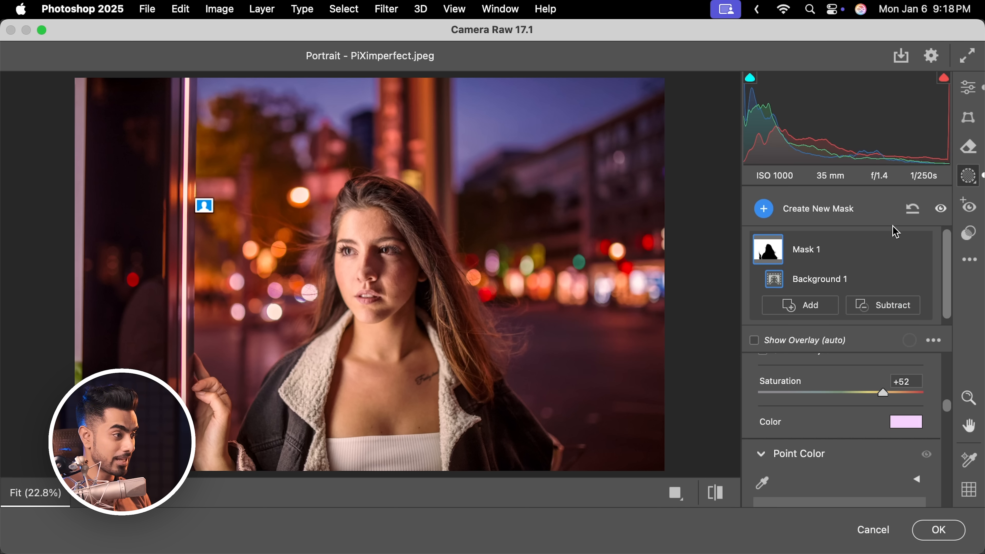
Subtract the sky from the background mask using Select Sky
key("alt")
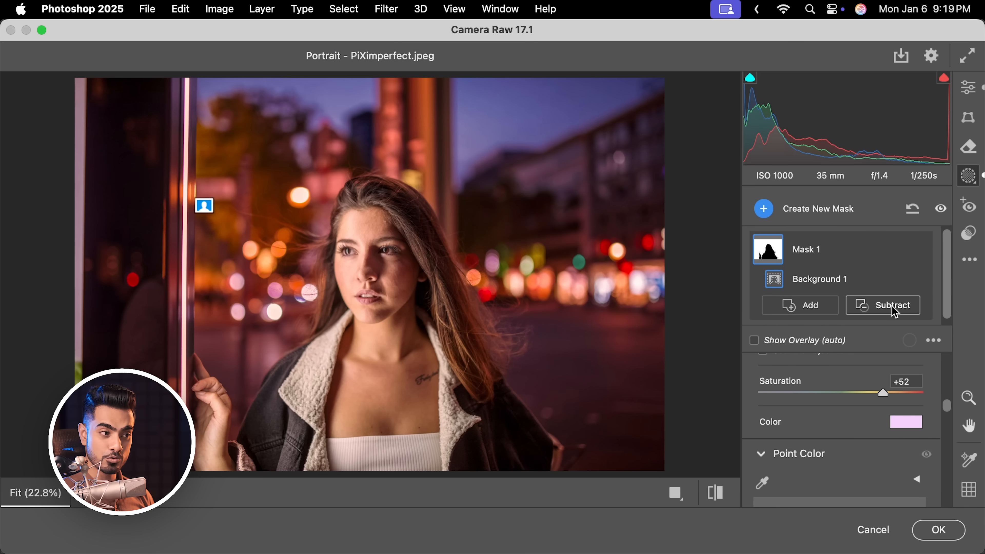
left_click(894, 307)
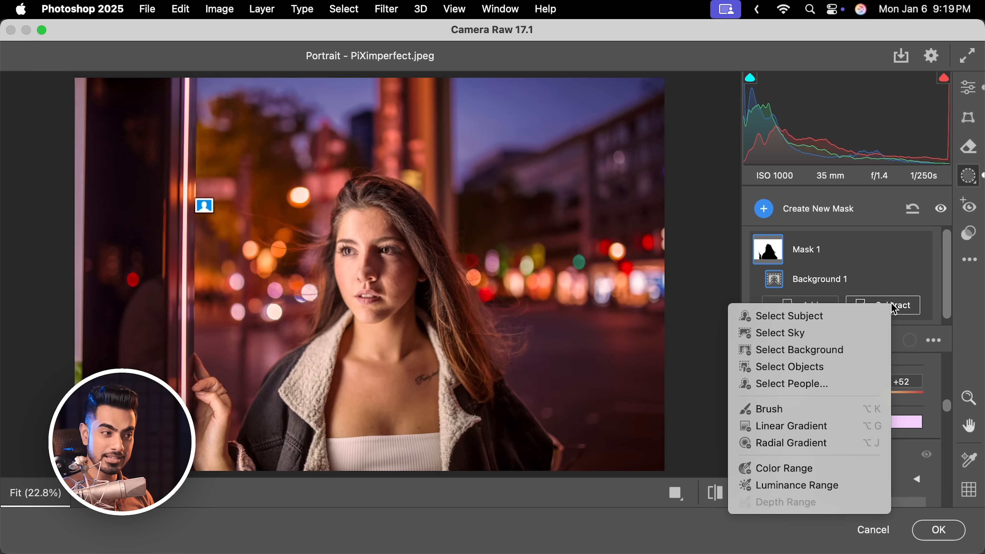
left_click(784, 334)
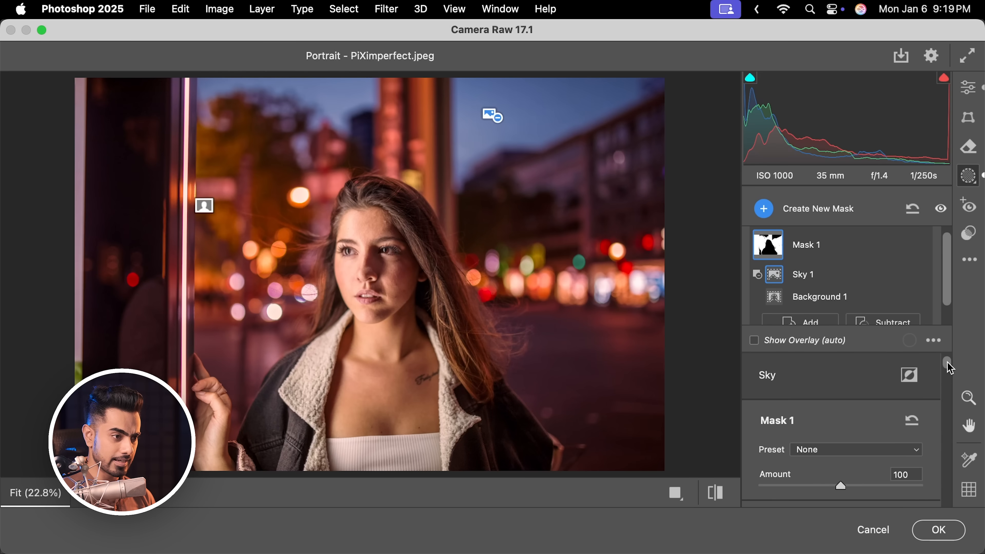
Set the background mask's Amount to 108
left_click_drag(950, 359, 949, 373)
left_click_drag(840, 430, 810, 432)
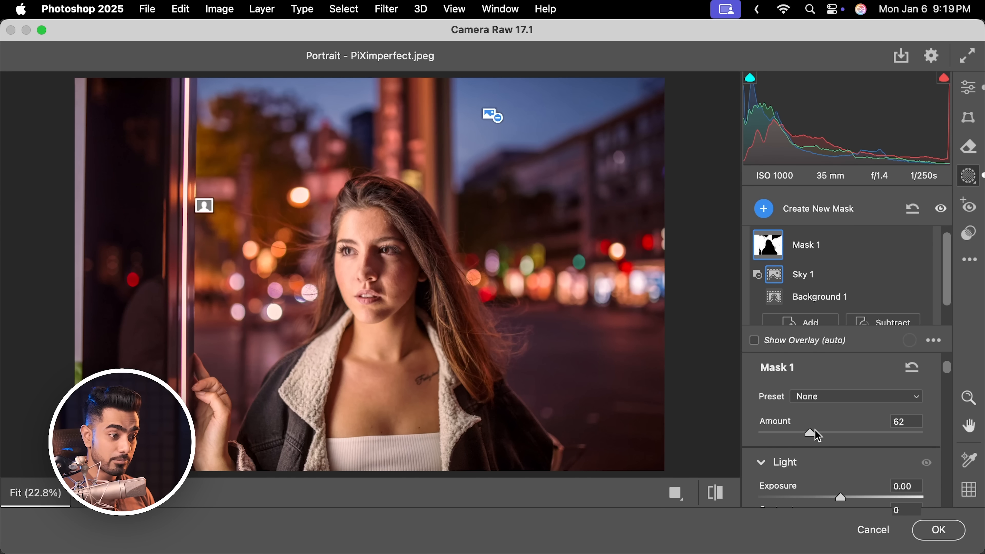
left_click_drag(818, 436, 854, 437)
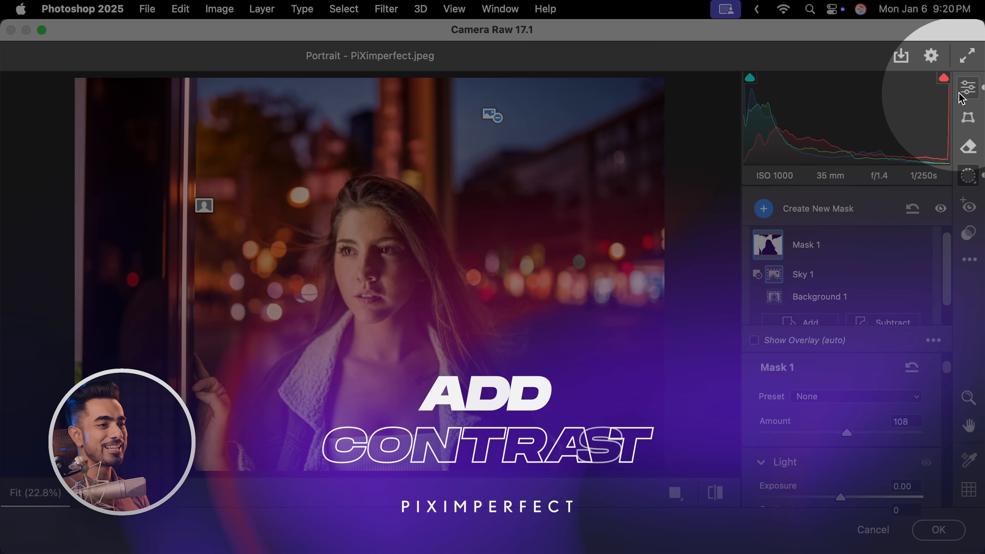
Return to the Edit panel and in the Point Curve move the white point to input 237 and nudge the black point right
left_click(966, 93)
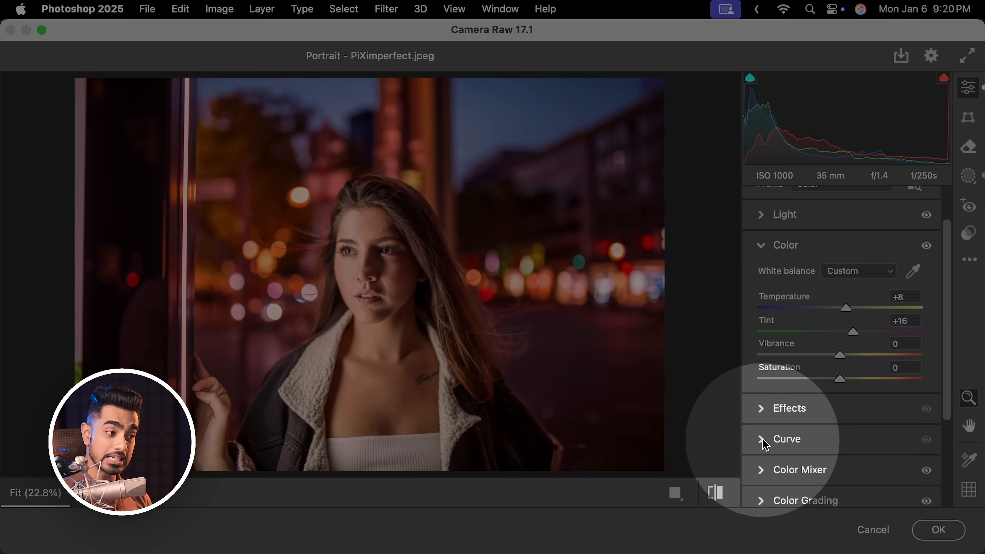
left_click(762, 439)
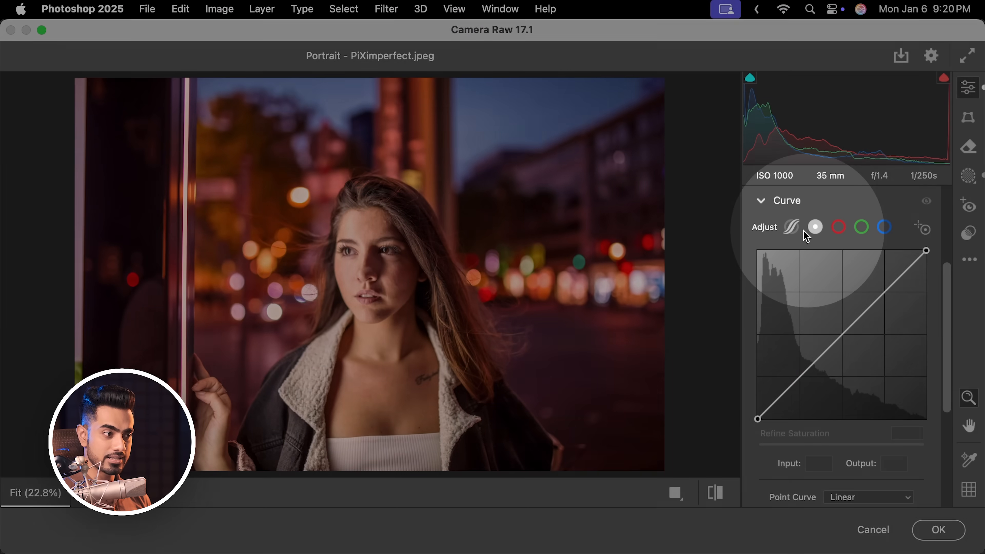
left_click(792, 228)
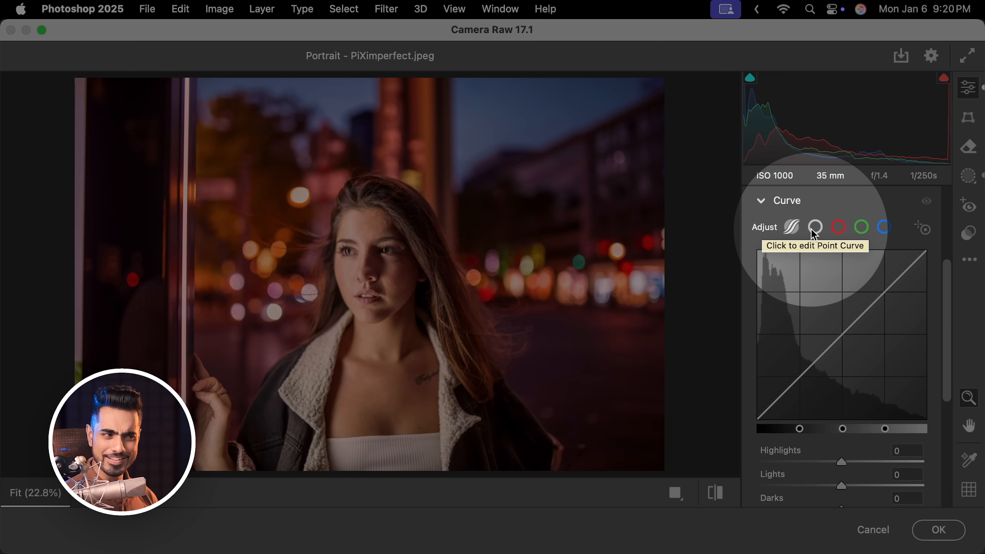
left_click(813, 231)
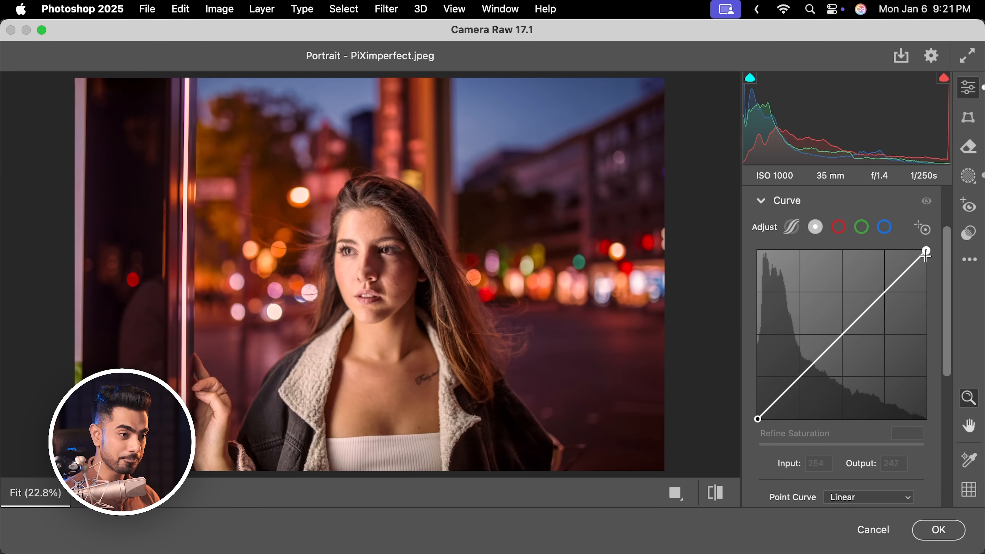
left_click_drag(926, 252, 915, 250)
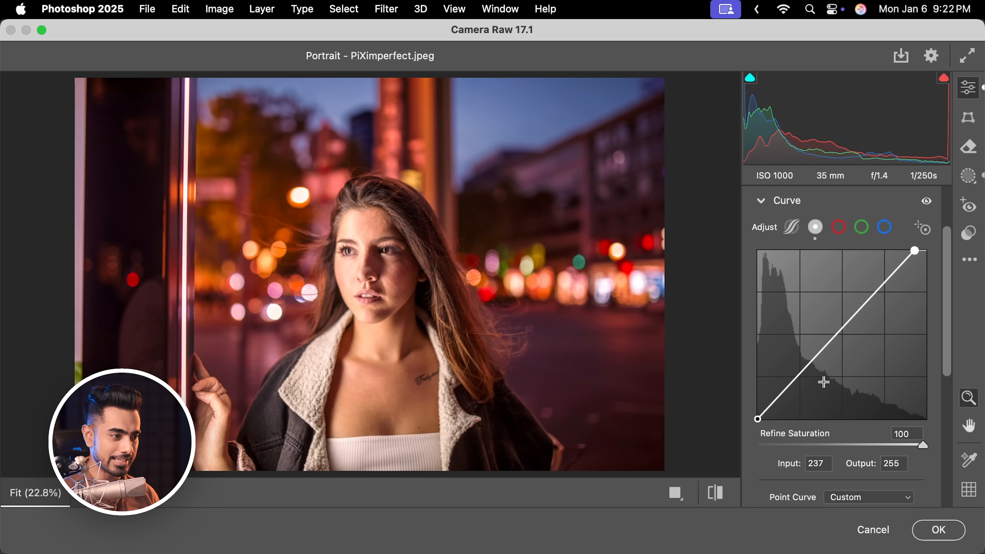
left_click(757, 419)
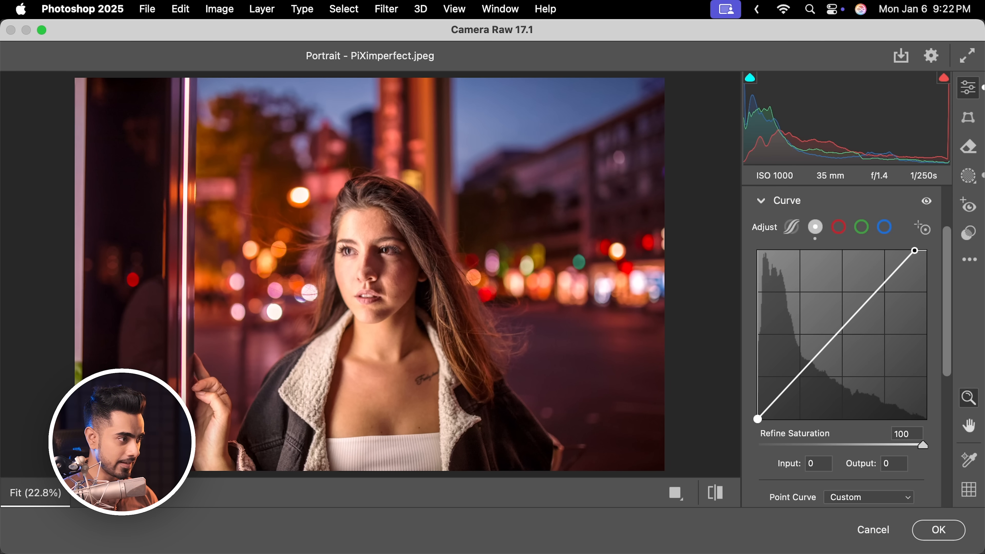
left_click_drag(757, 418, 761, 418)
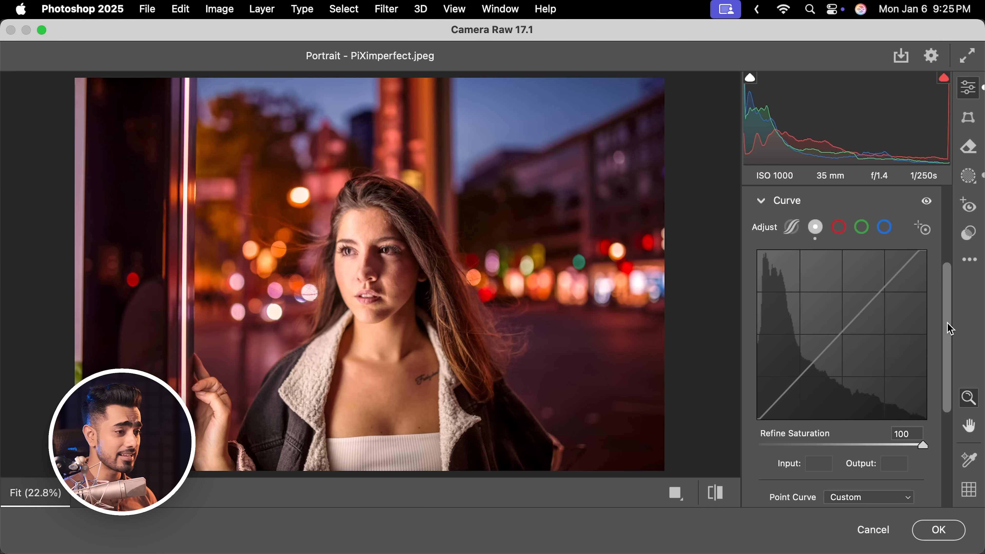
Zoom into the face, expand the Detail section and set Sharpening to 129
left_click_drag(950, 316, 908, 427)
left_click(771, 374)
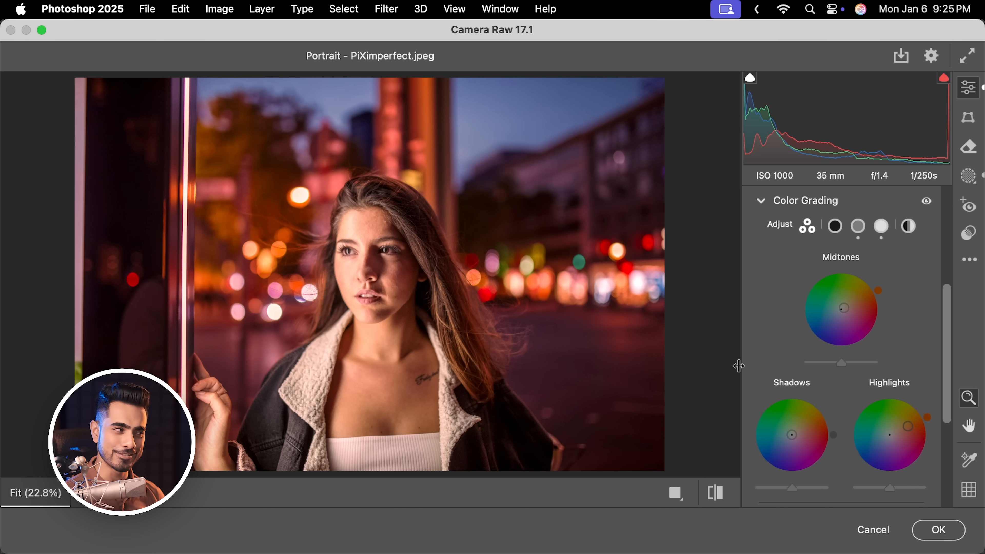
left_click_drag(371, 258, 447, 252)
left_click(762, 201)
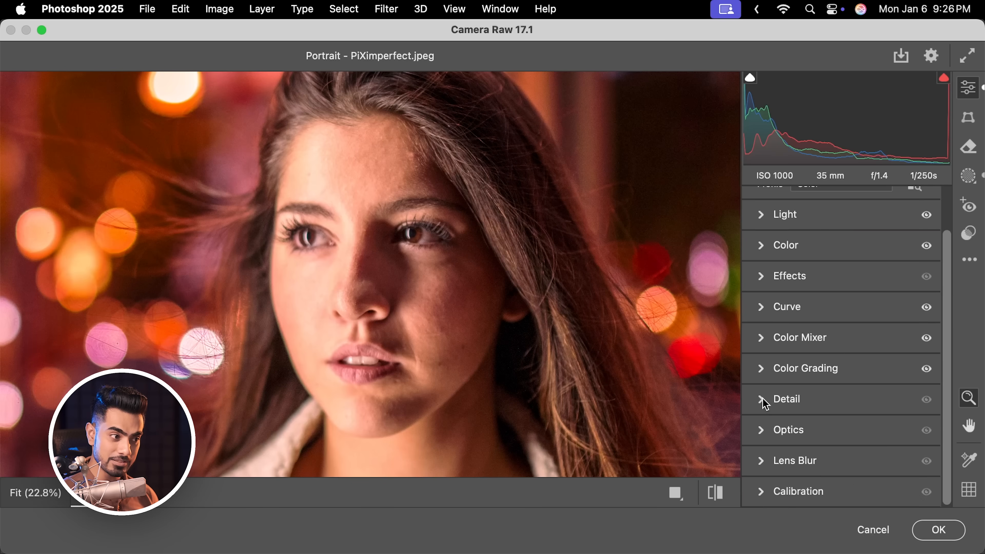
left_click(762, 398)
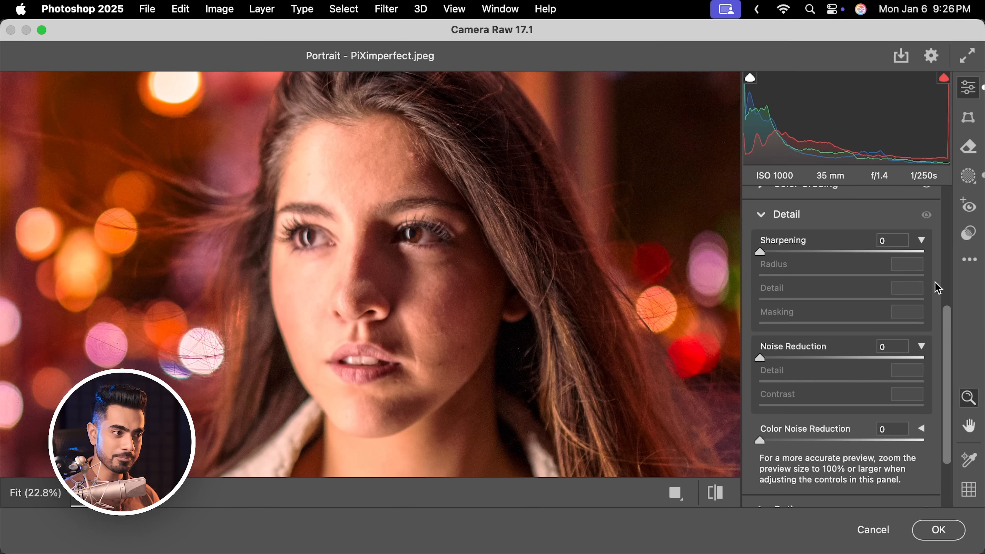
left_click_drag(760, 252, 896, 251)
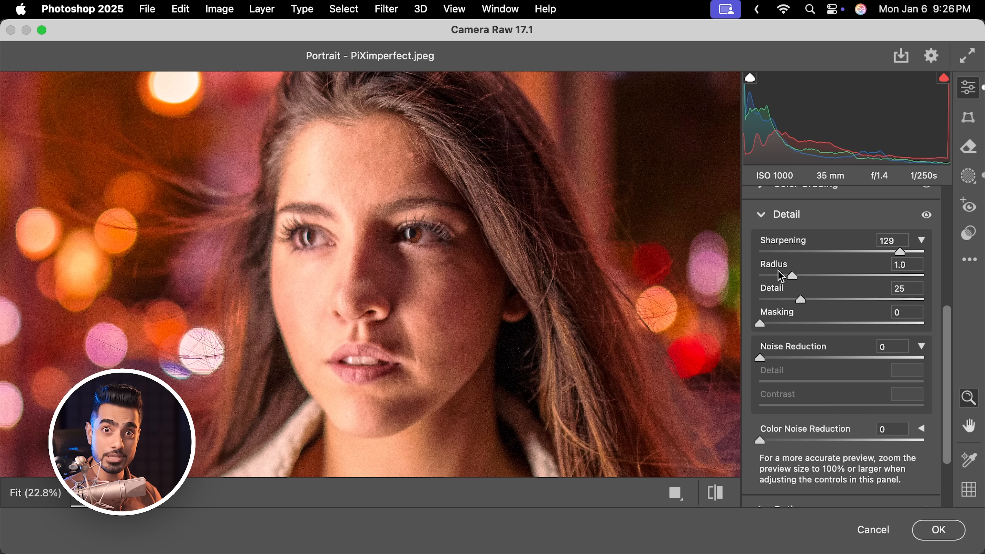
Set the sharpening Radius to 1.4 and Detail to 6
key("alt")
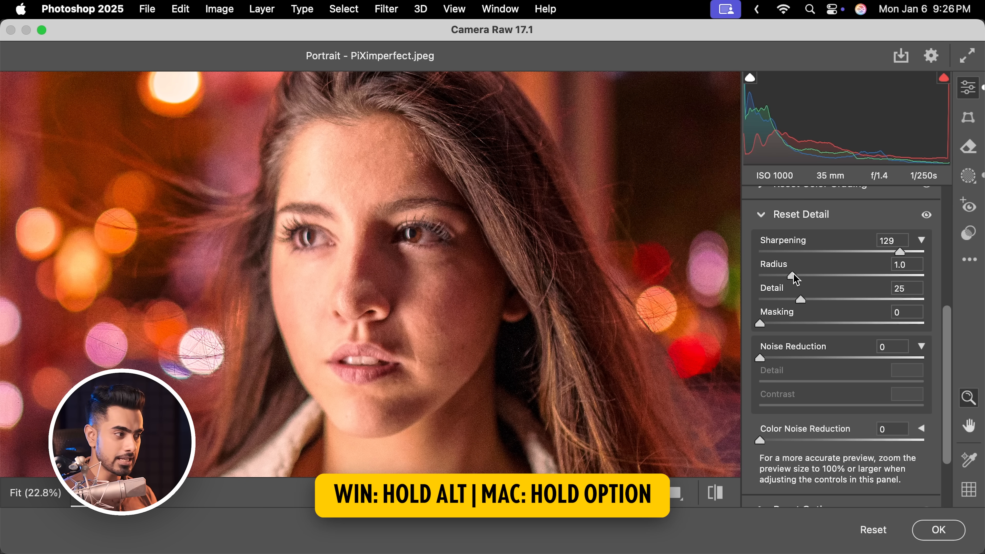
left_click_drag(794, 275, 832, 278)
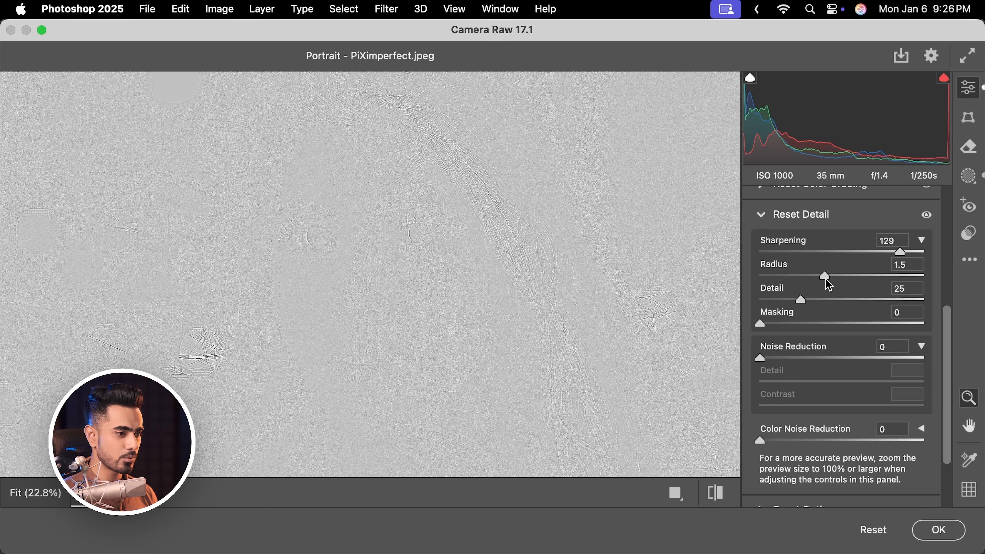
left_click_drag(821, 280, 769, 302)
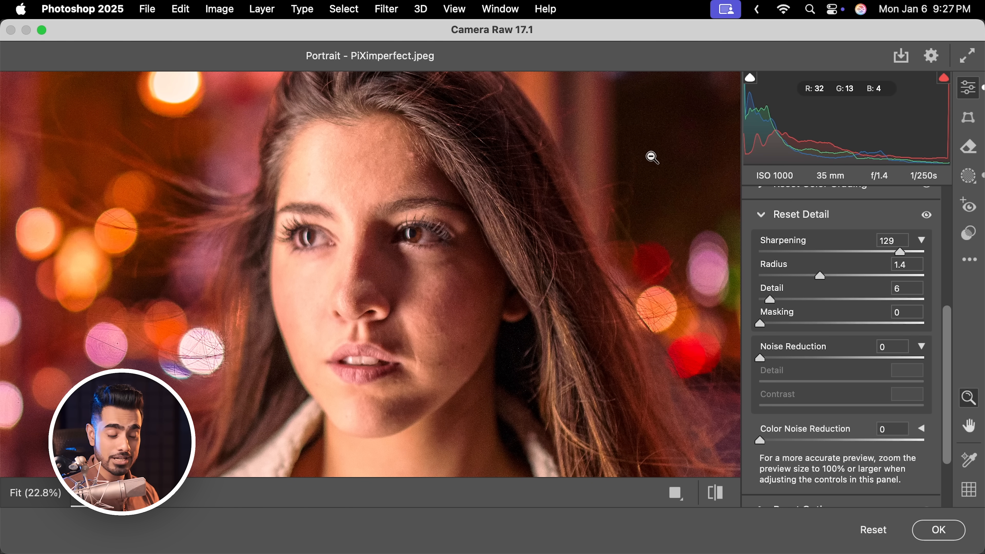
Set the sharpening Masking to 60 and Sharpening to 92, and apply the Camera Raw Filter
key("alt")
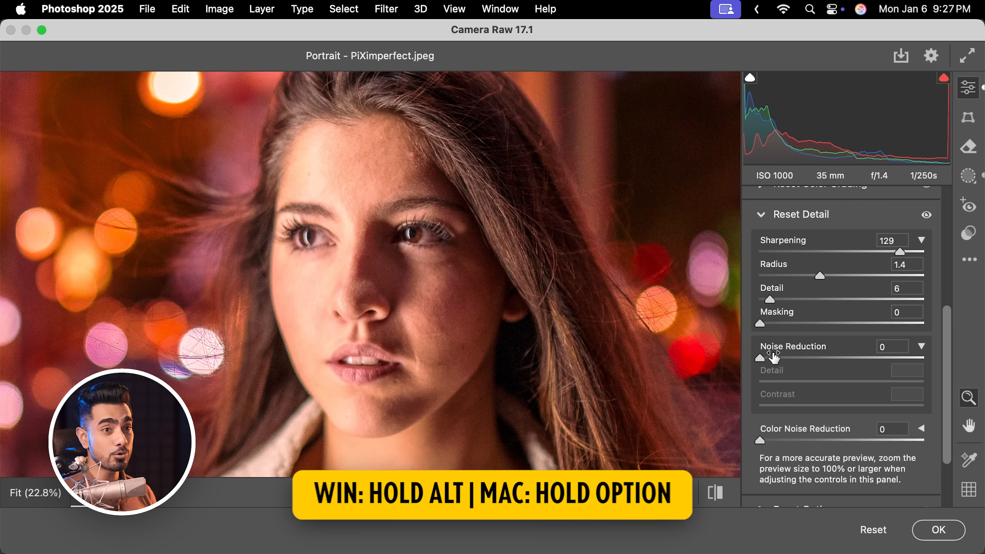
left_click_drag(762, 326, 858, 324)
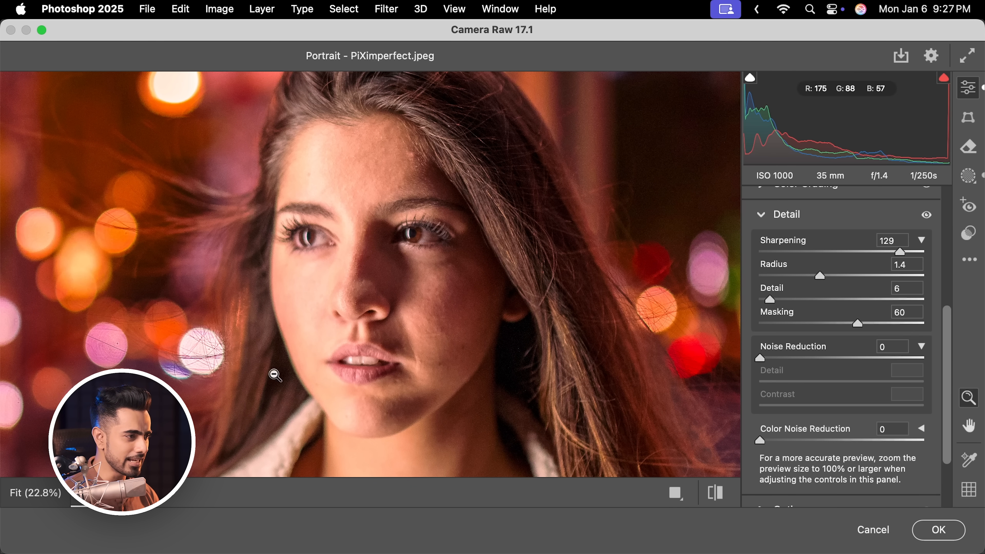
left_click_drag(898, 254, 866, 262)
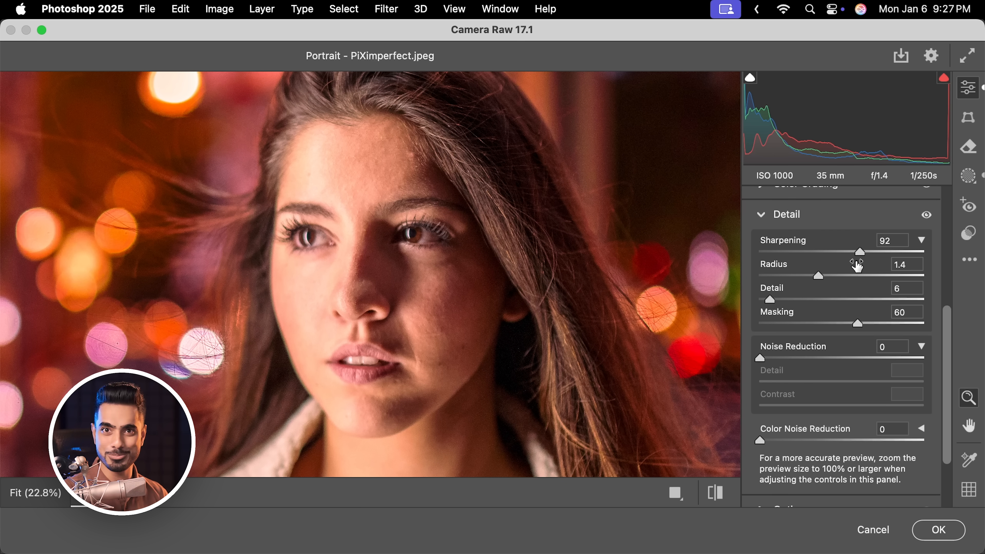
left_click(944, 532)
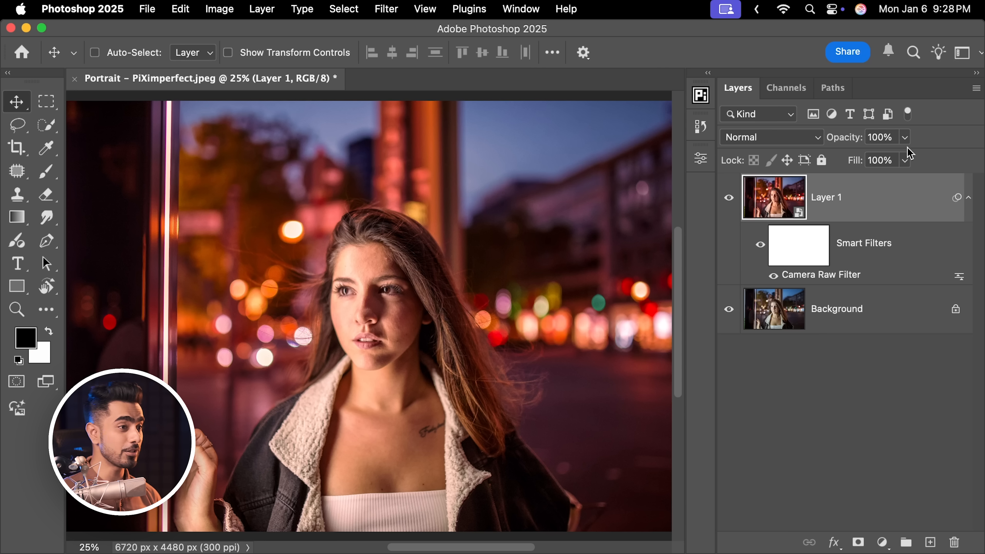
Stamp all visible layers into a new merged layer on top of the stack
left_click_drag(852, 142, 837, 144)
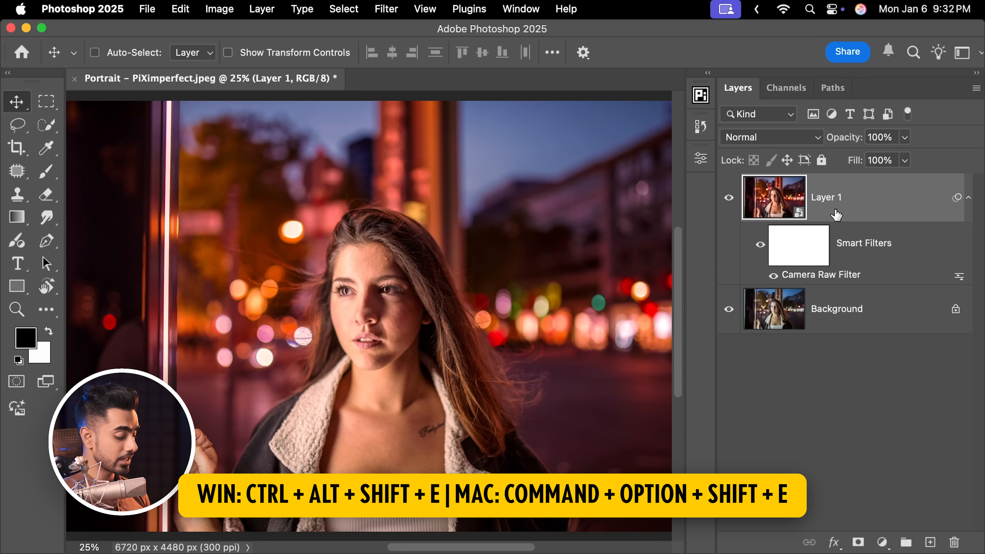
key("super+alt+shift+e")
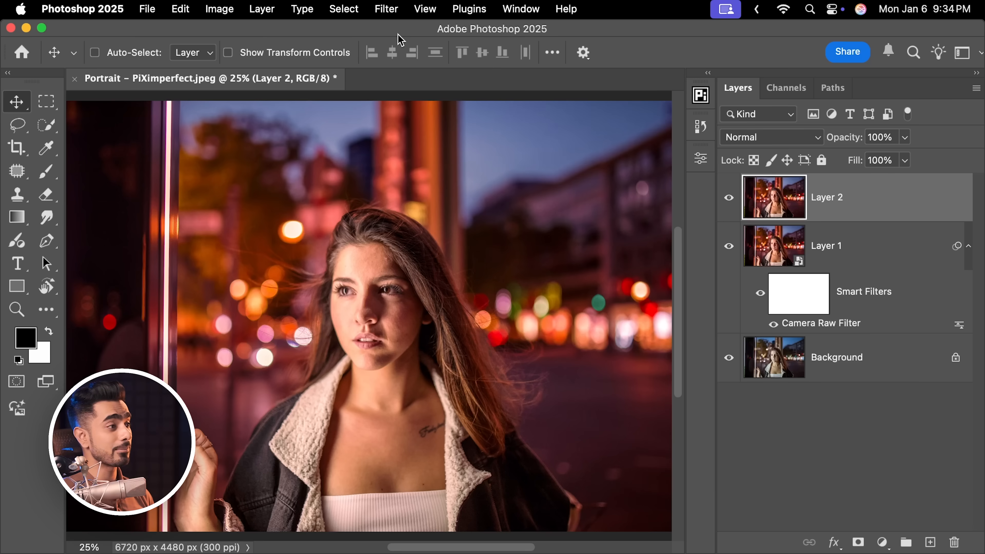
Run the Retouch4me Heal filter on the merged layer with Sensitivity at 100 and apply it
left_click(386, 9)
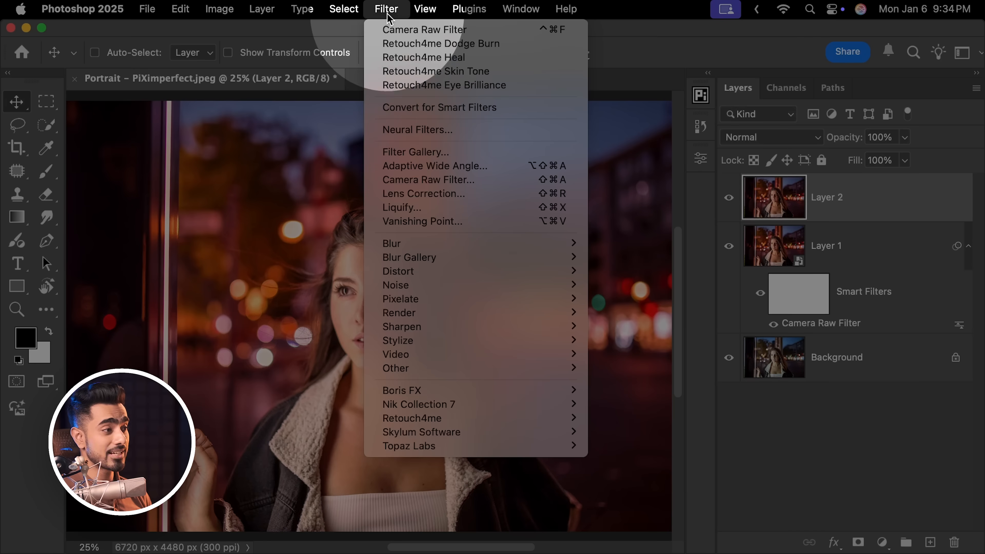
mouse_move(426, 419)
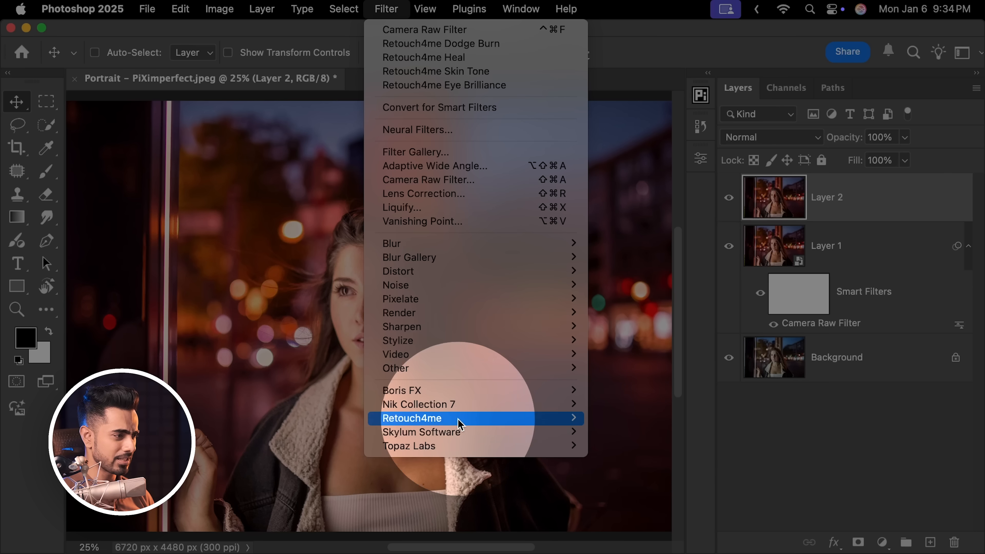
mouse_move(458, 423)
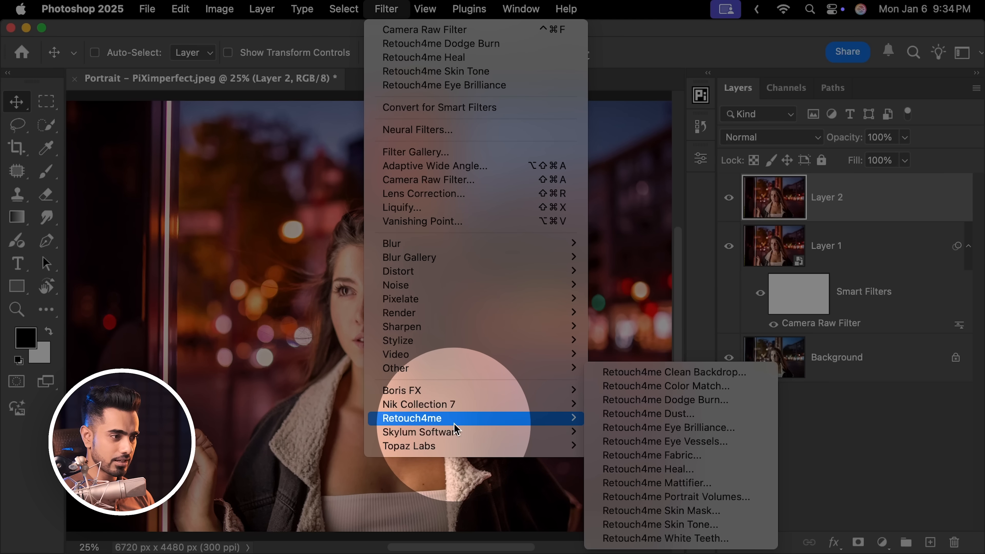
left_click(675, 474)
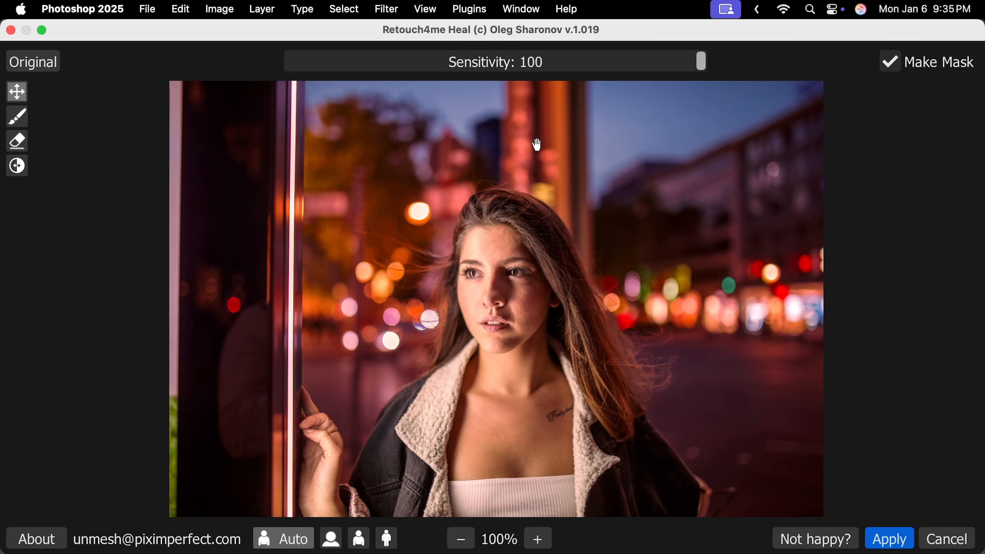
left_click_drag(702, 62, 506, 71)
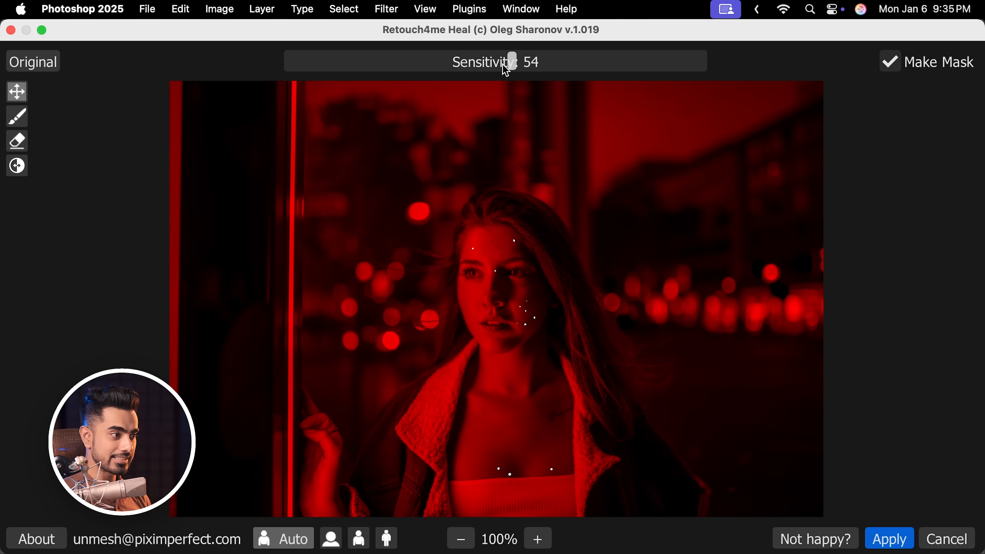
left_click_drag(660, 72, 746, 62)
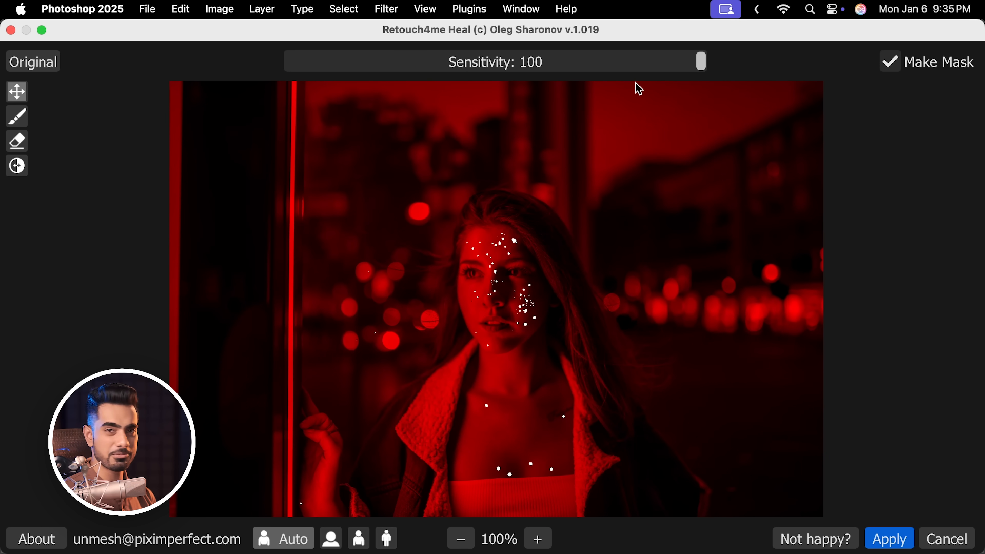
left_click_drag(639, 89, 636, 82)
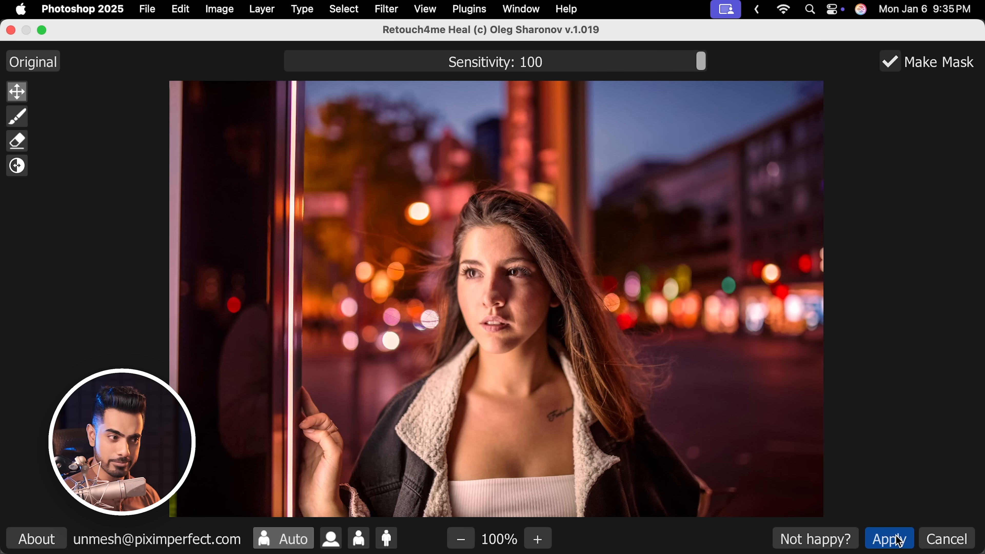
left_click(898, 540)
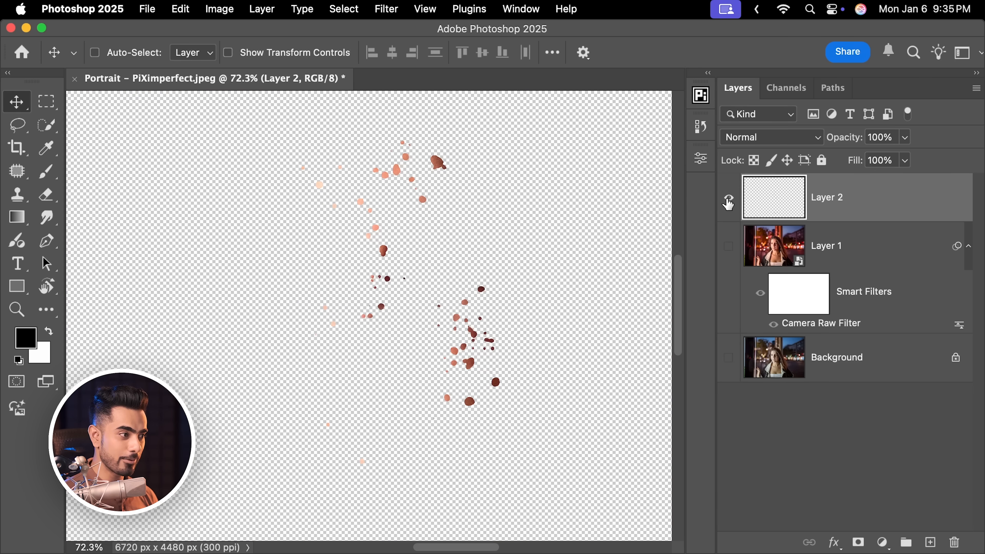
Compare the healed layer on and off, then stamp all visible layers into another merged layer
left_click(729, 199, "alt")
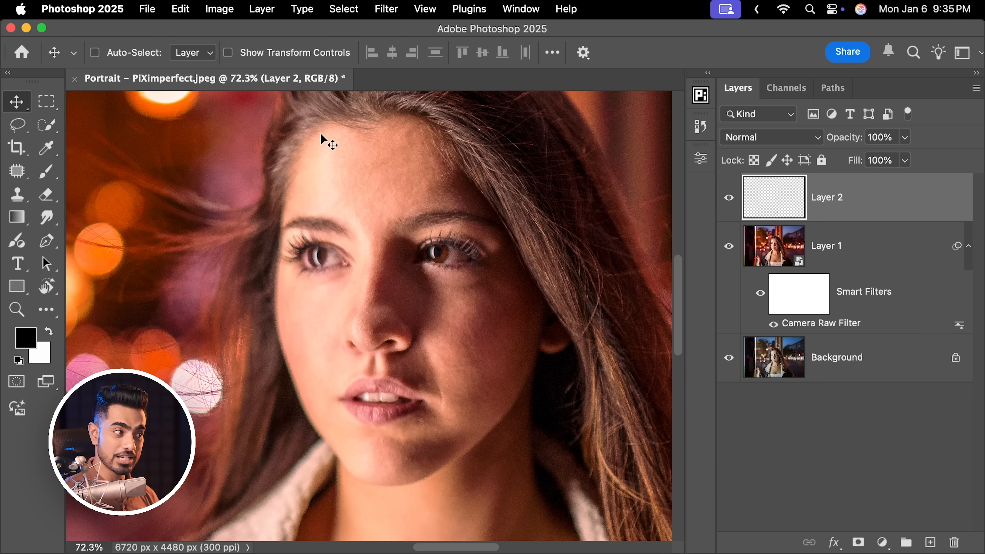
left_click(728, 199)
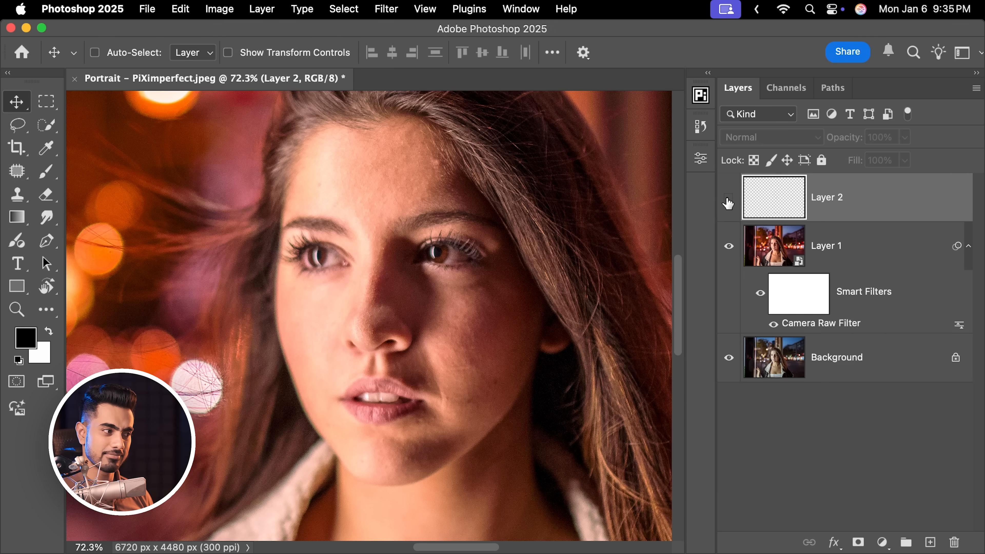
left_click(728, 201)
key("super+0")
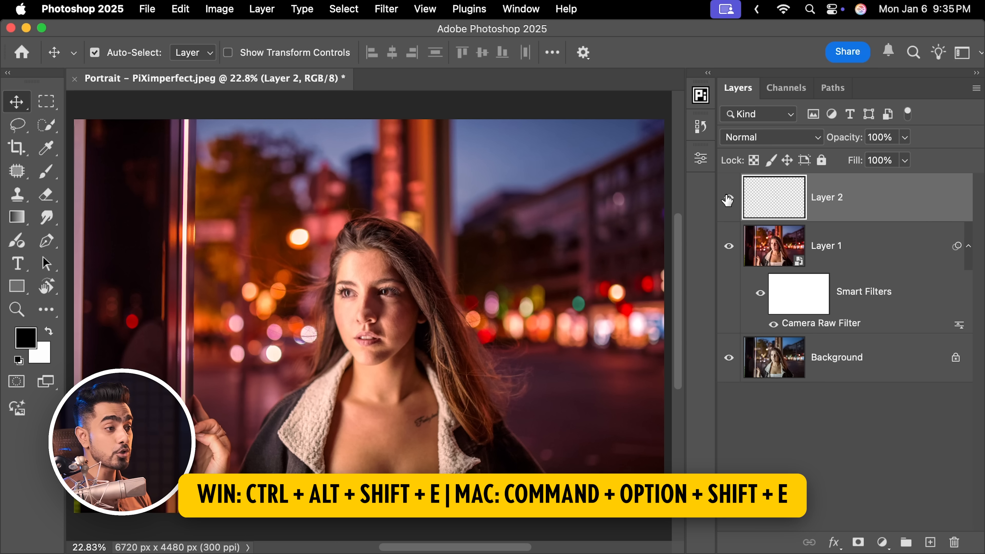
key("super+alt+shift+e")
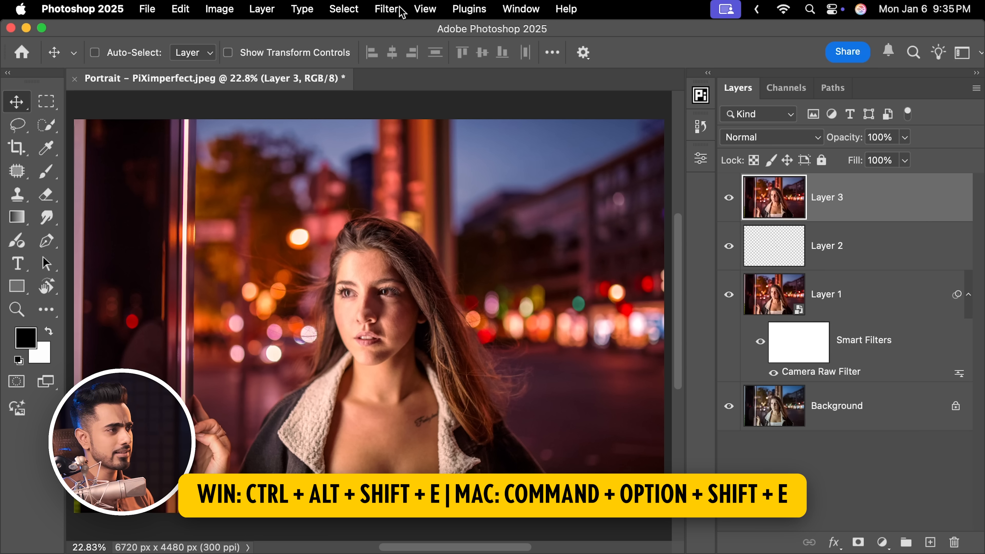
Run the Retouch4me Dodge Burn filter on the new merged layer with Blend set to 86 and Warmth raised
left_click(389, 12)
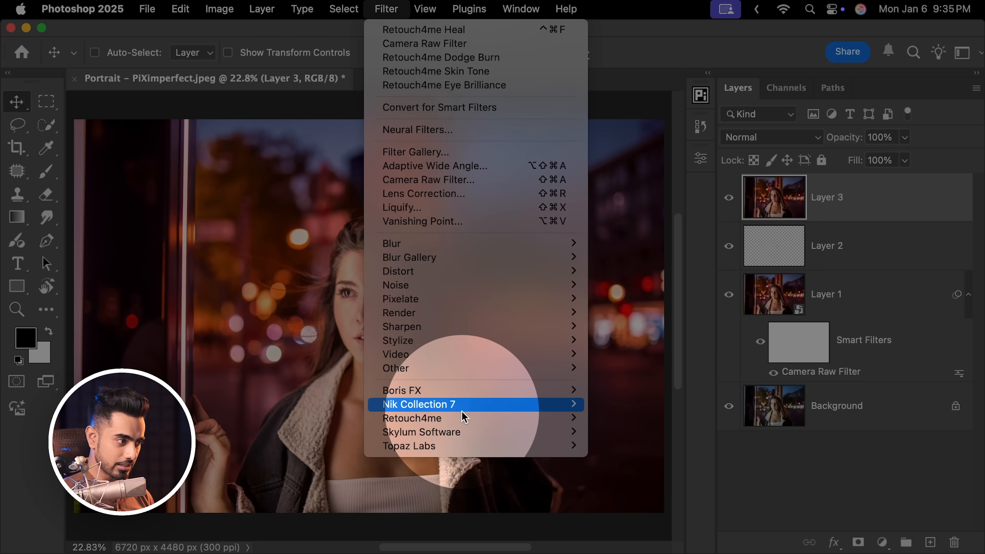
mouse_move(446, 418)
left_click(665, 400)
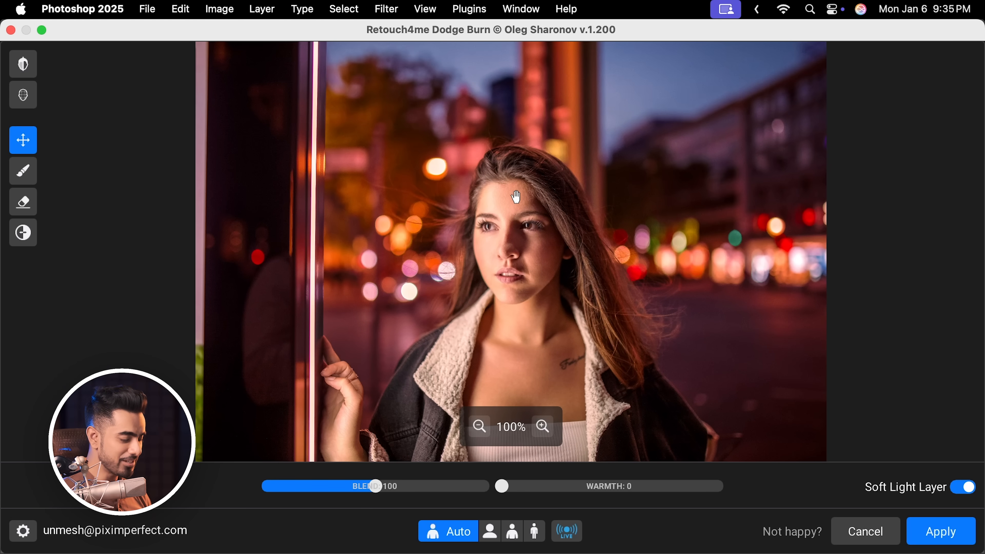
scroll(516, 197, "up", 5)
left_click_drag(568, 321, 490, 253)
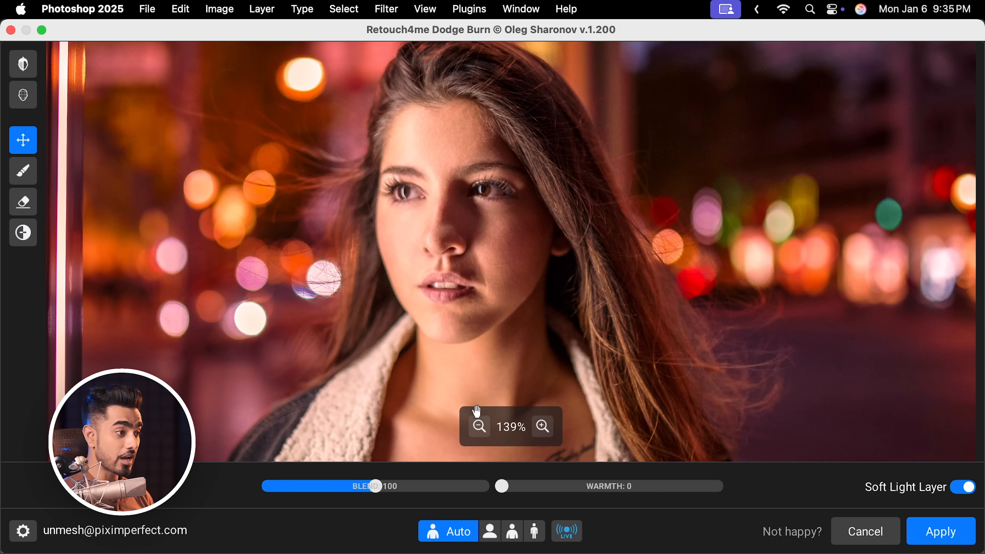
left_click_drag(376, 487, 260, 500)
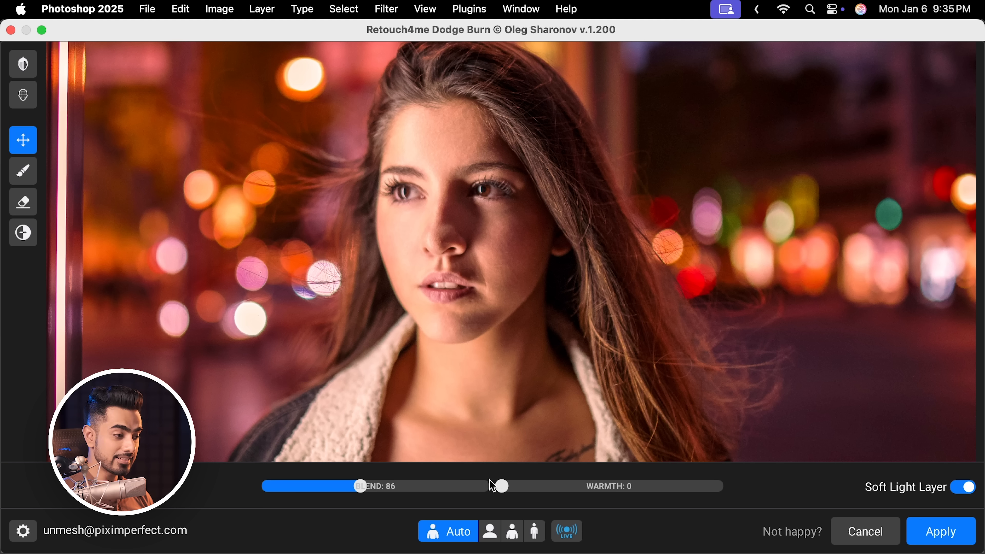
left_click_drag(503, 489, 567, 485)
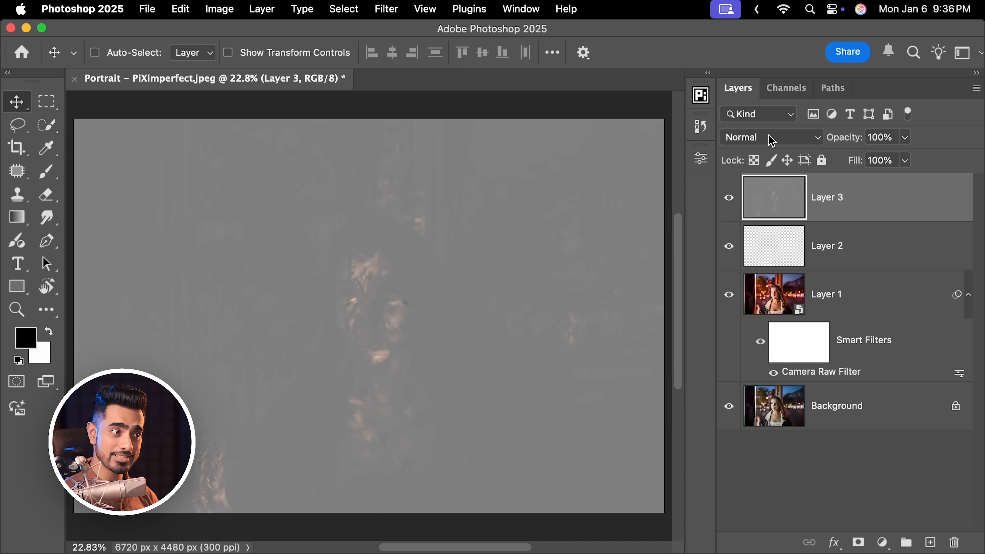
Set the dodge-and-burn layer's blend mode to Soft Light
left_click(771, 139)
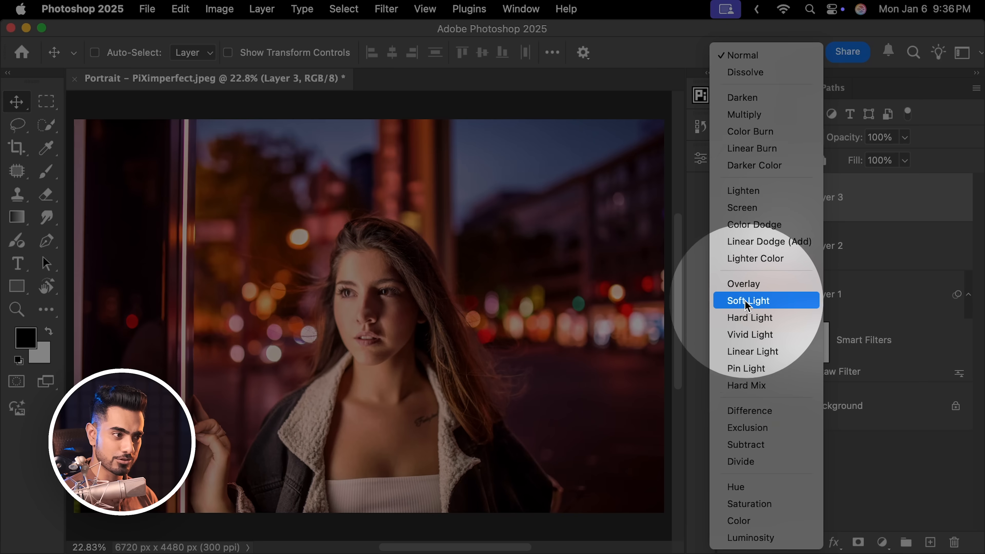
left_click(747, 303)
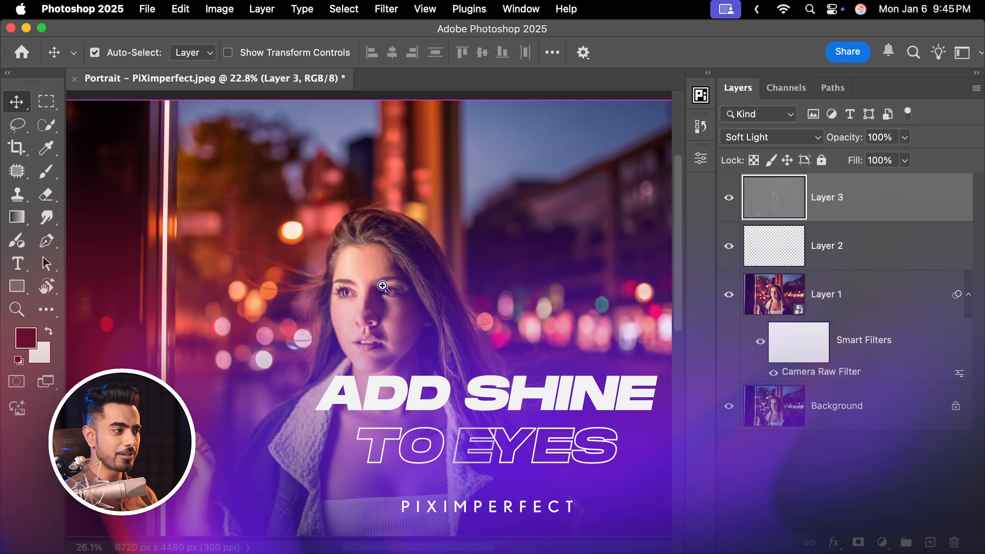
left_click_drag(382, 286, 388, 327)
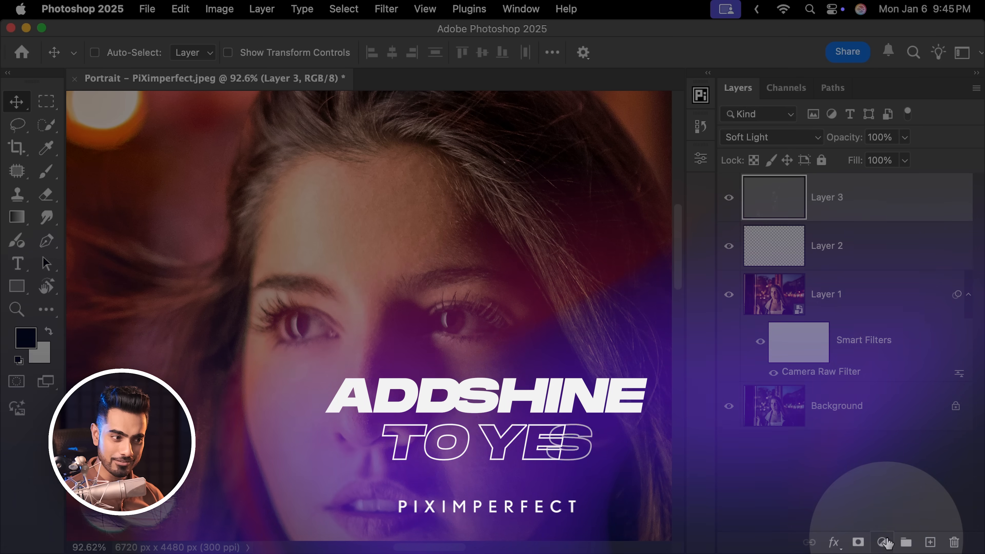
Add a Curves adjustment layer and lift the midtone point to input 109, output 187
left_click(883, 544)
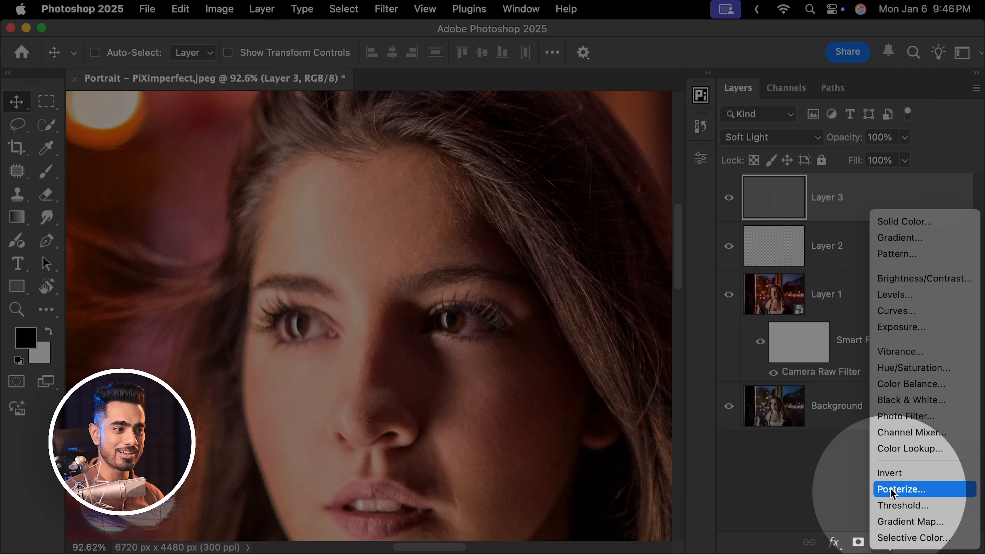
left_click(899, 313)
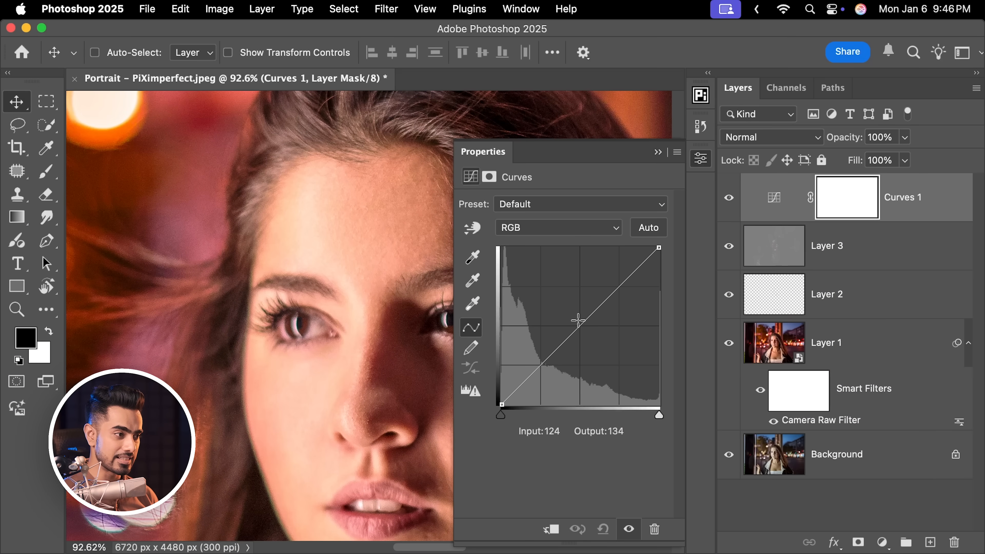
left_click_drag(578, 321, 569, 289)
left_click_drag(344, 285, 265, 277)
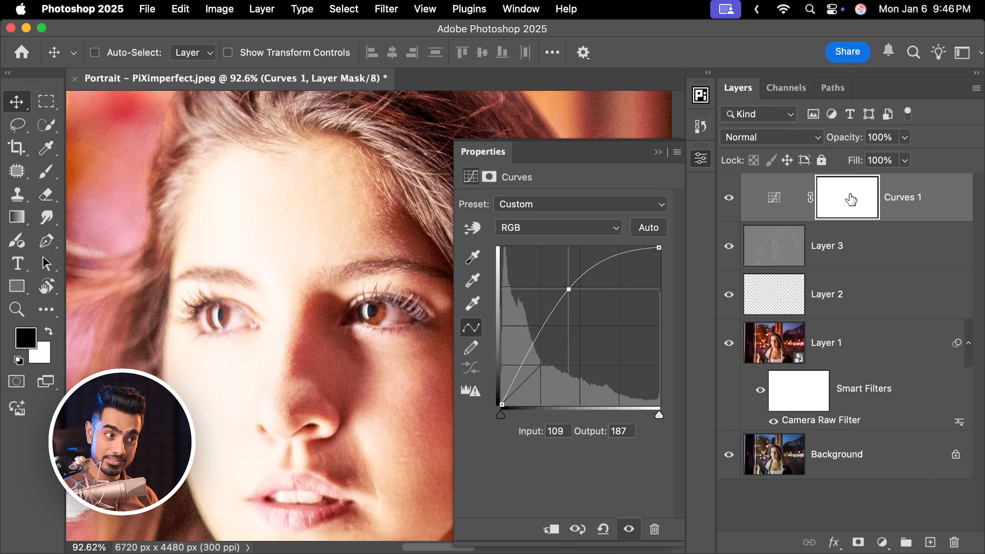
Invert the Curves mask to black and paint white over the irises of both eyes with the Brush tool
key("super+i")
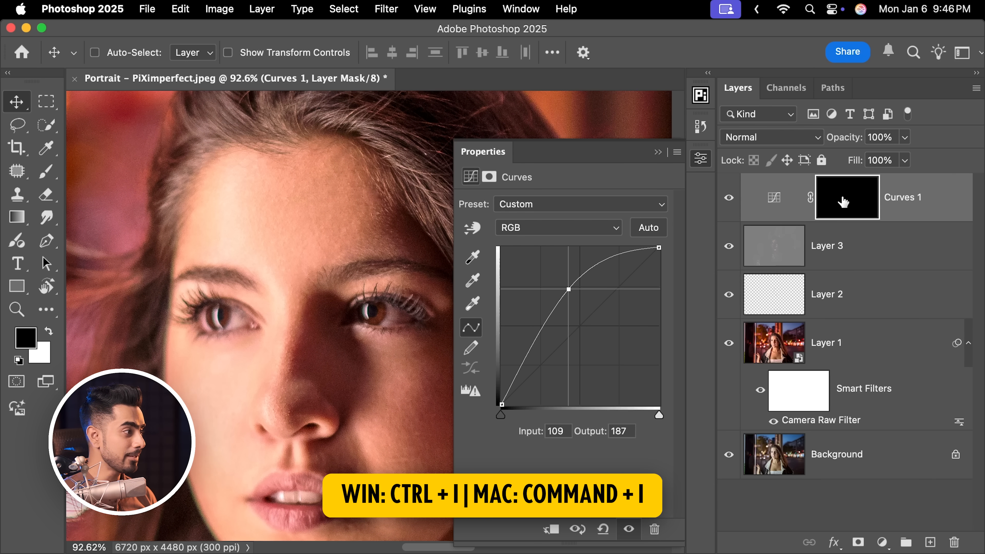
key("b")
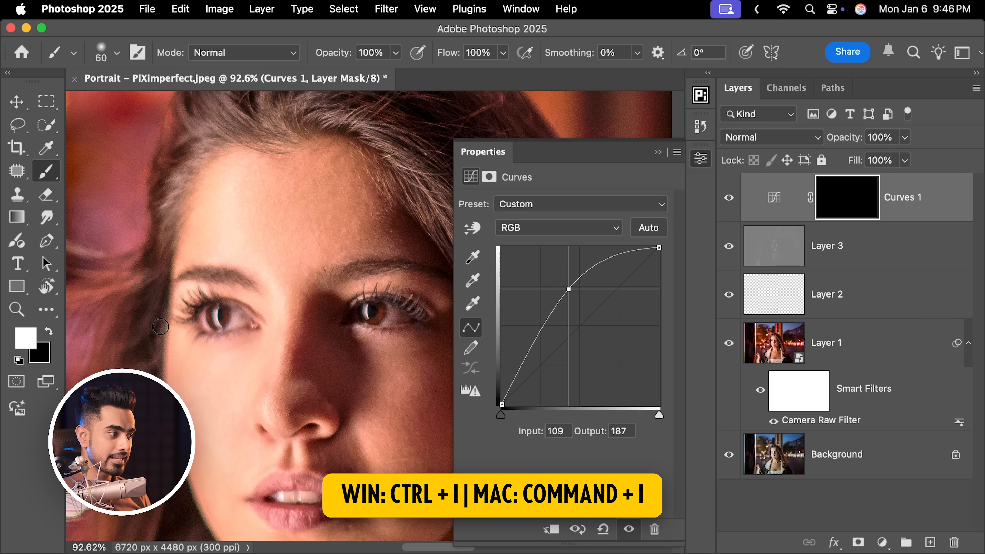
scroll(217, 320, "up", 6)
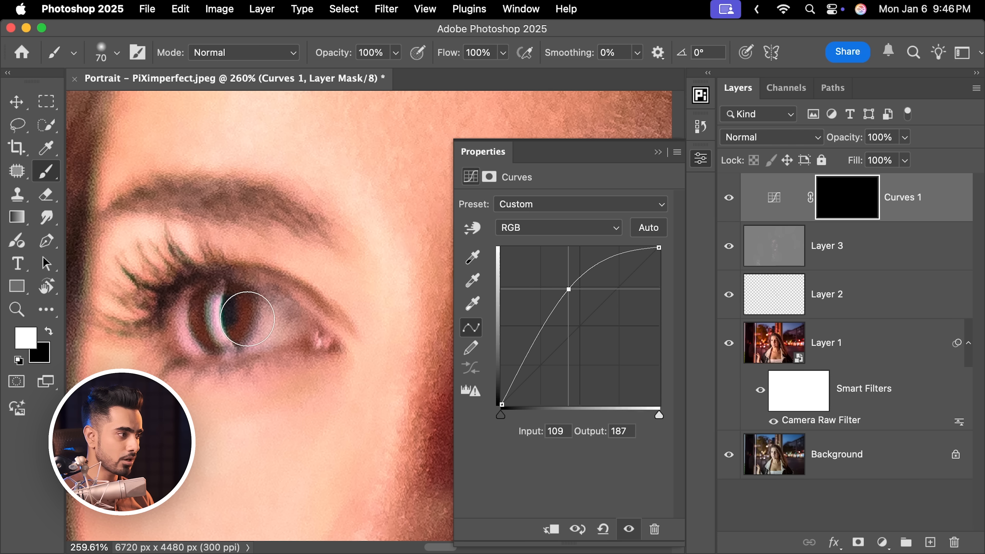
scroll(271, 319, "down", 5)
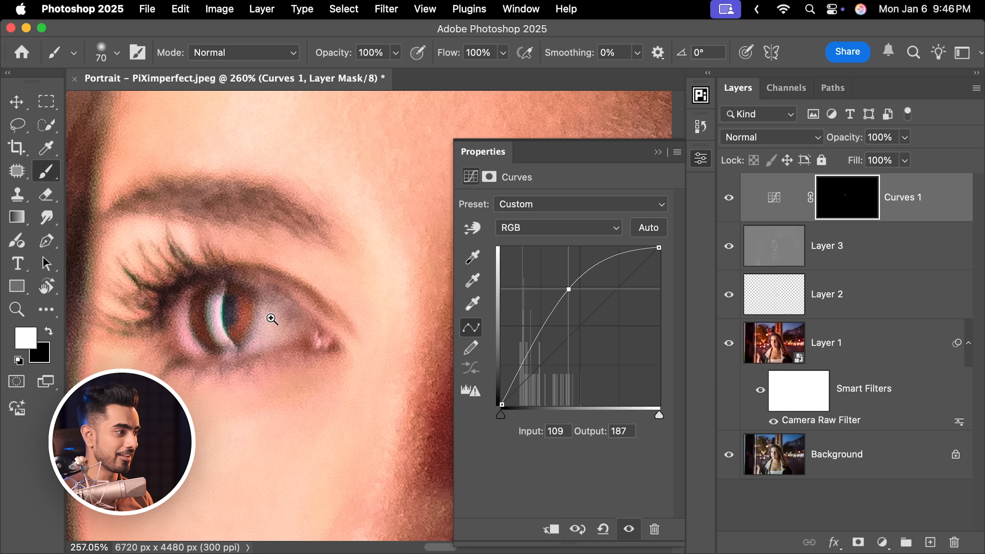
left_click_drag(297, 293, 261, 296)
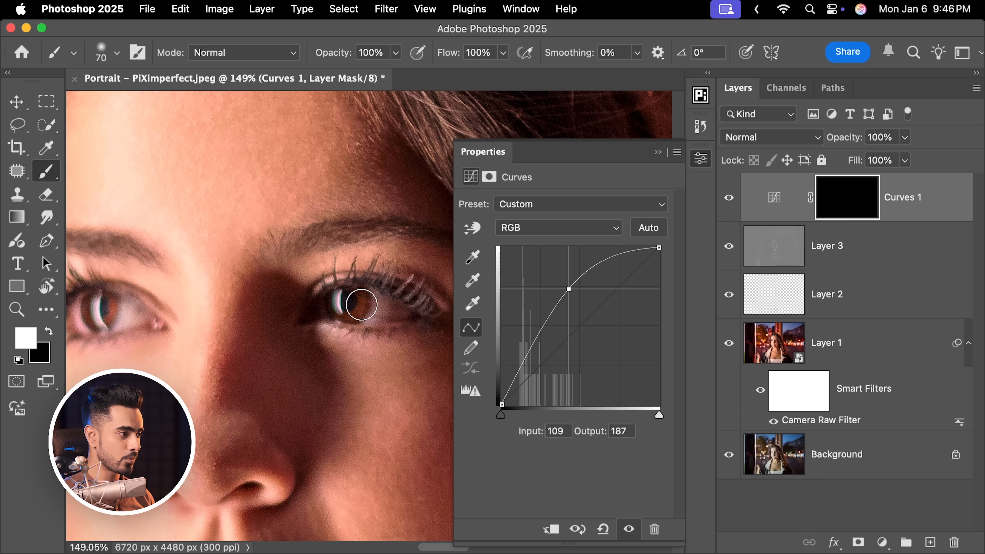
left_click_drag(360, 303, 360, 321)
left_click_drag(144, 307, 248, 315)
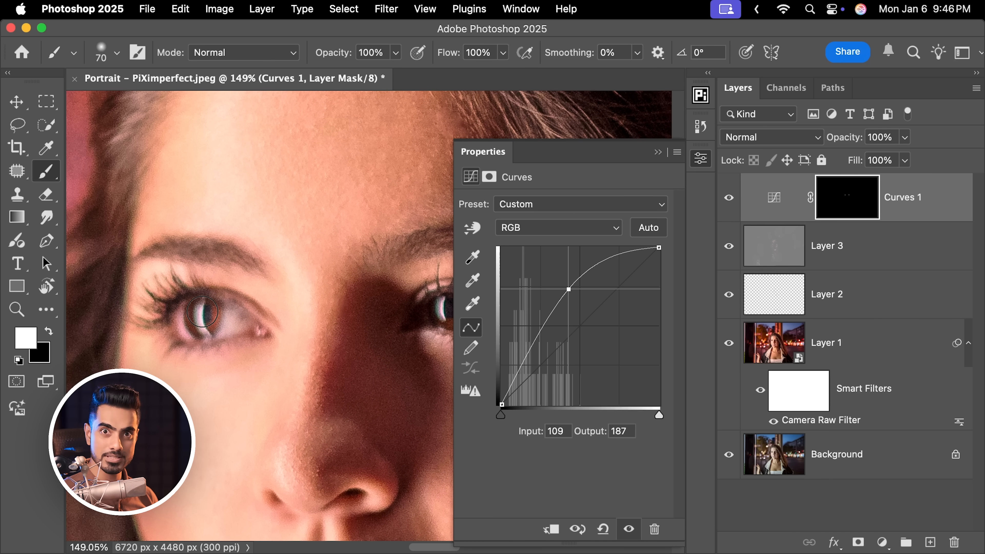
left_click_drag(208, 289, 247, 335)
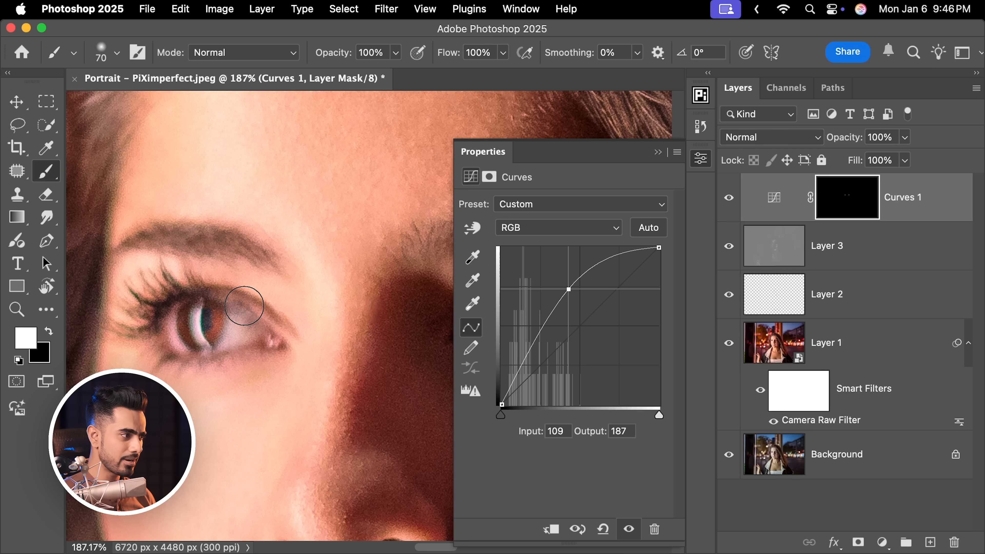
Switch the brush to black and paint away brightening that spilled outside the iris edge on the Curves mask
key("x")
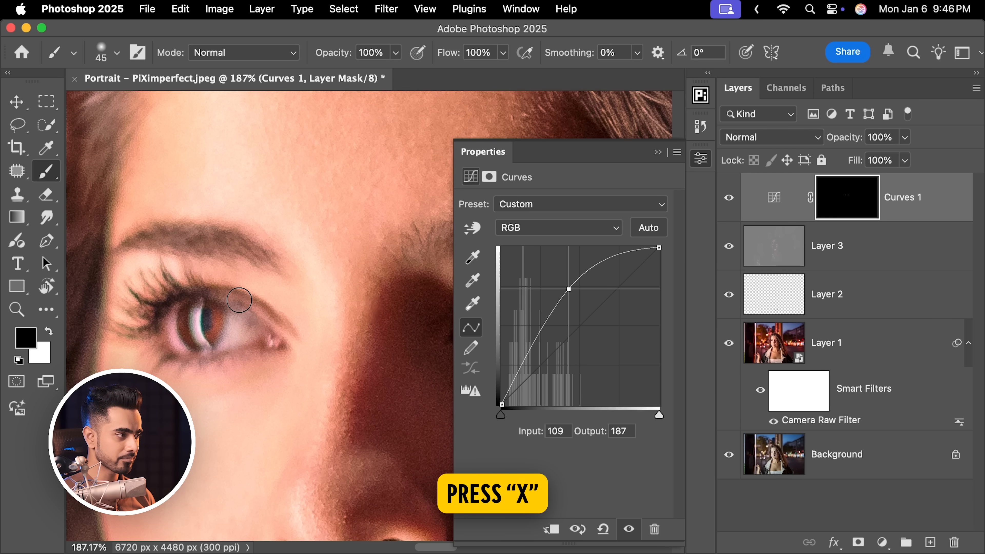
left_click_drag(272, 315, 120, 307)
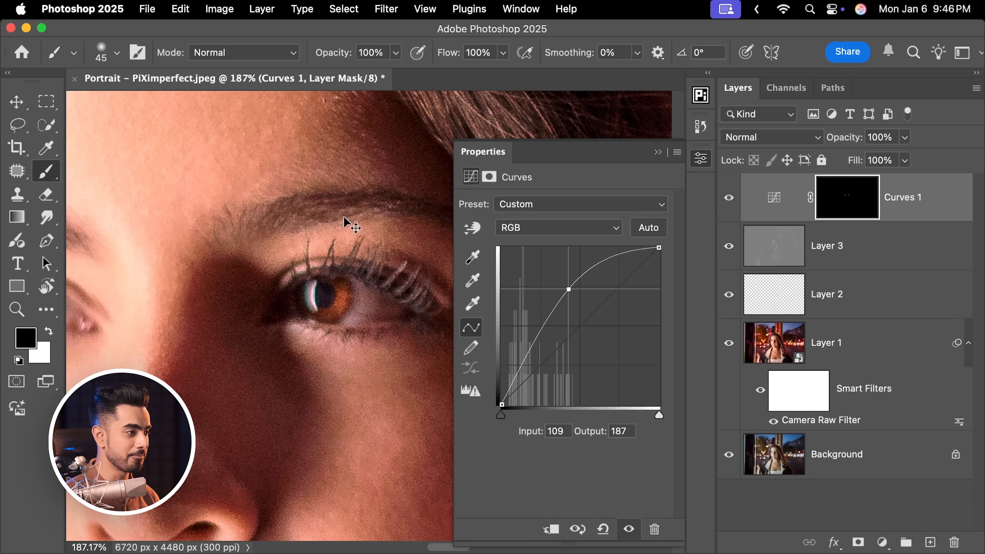
key("super+0")
left_click(659, 152)
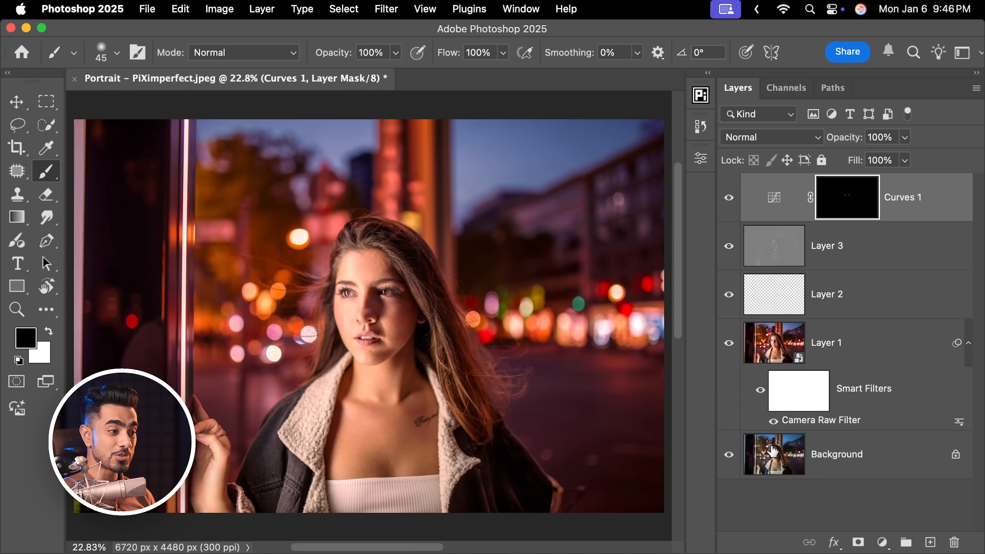